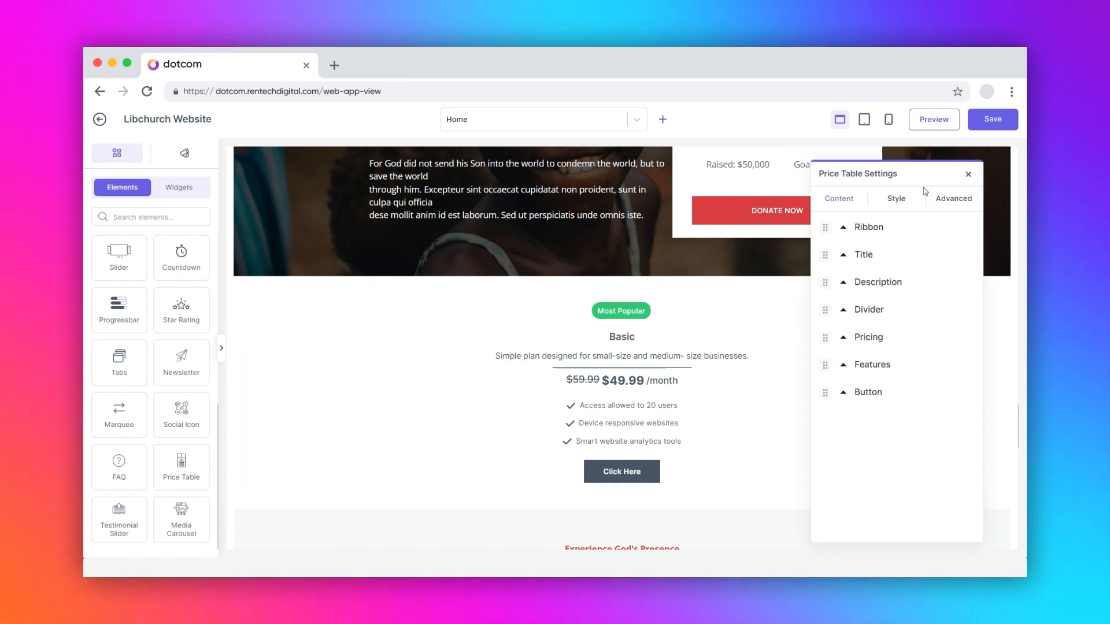
Step: Move the price table settings clear of the page edge and look through the style and advanced options before returning to the content options
left_click_drag(918, 171, 908, 152)
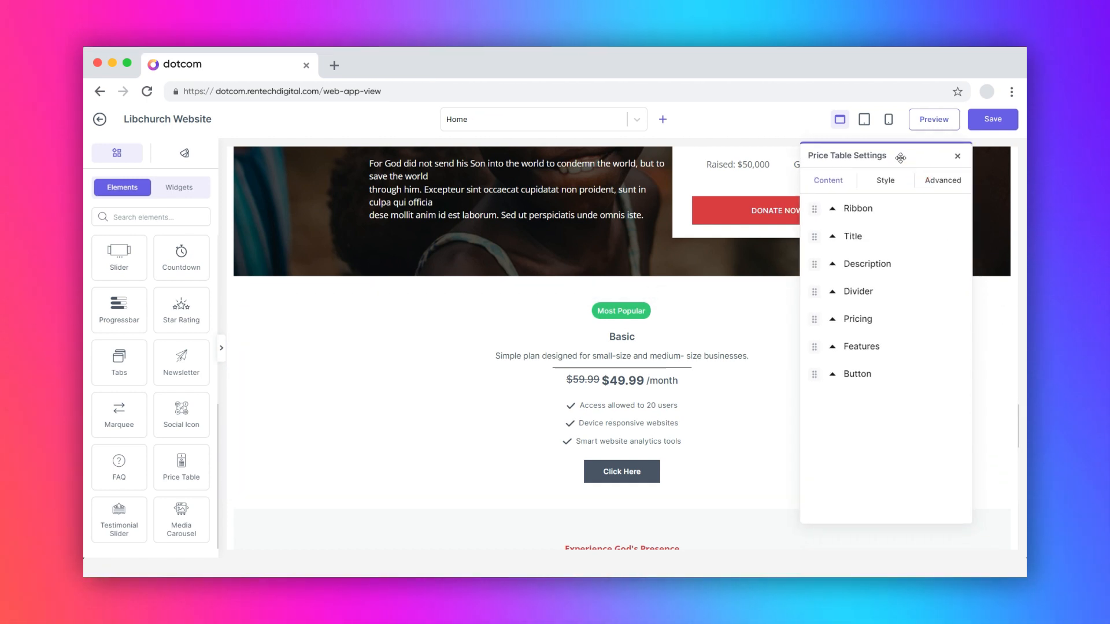
left_click(875, 181)
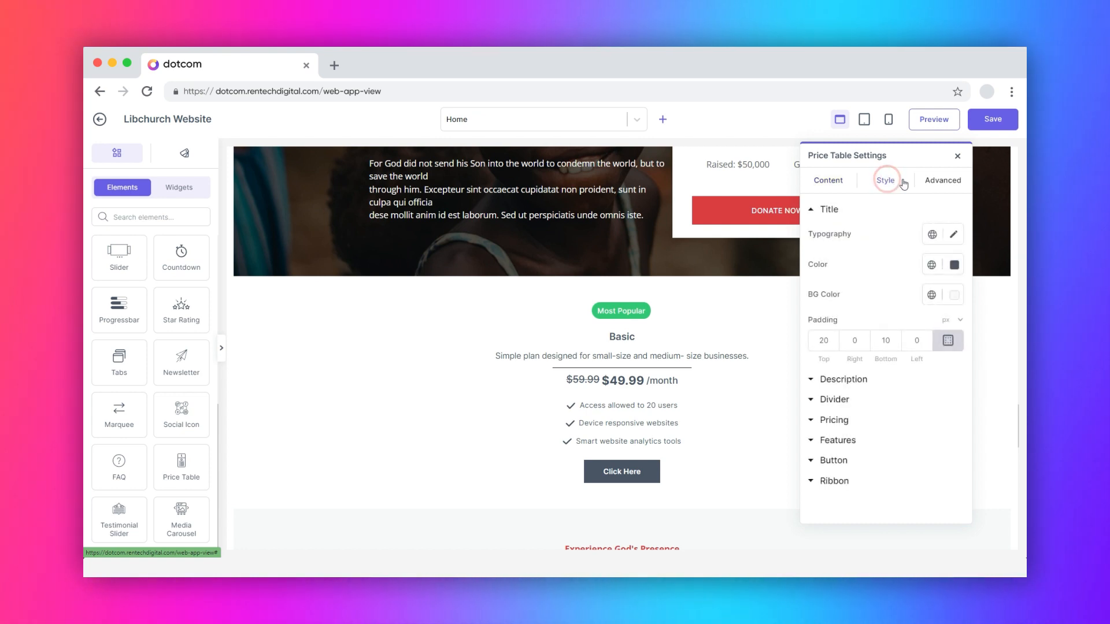
left_click(943, 180)
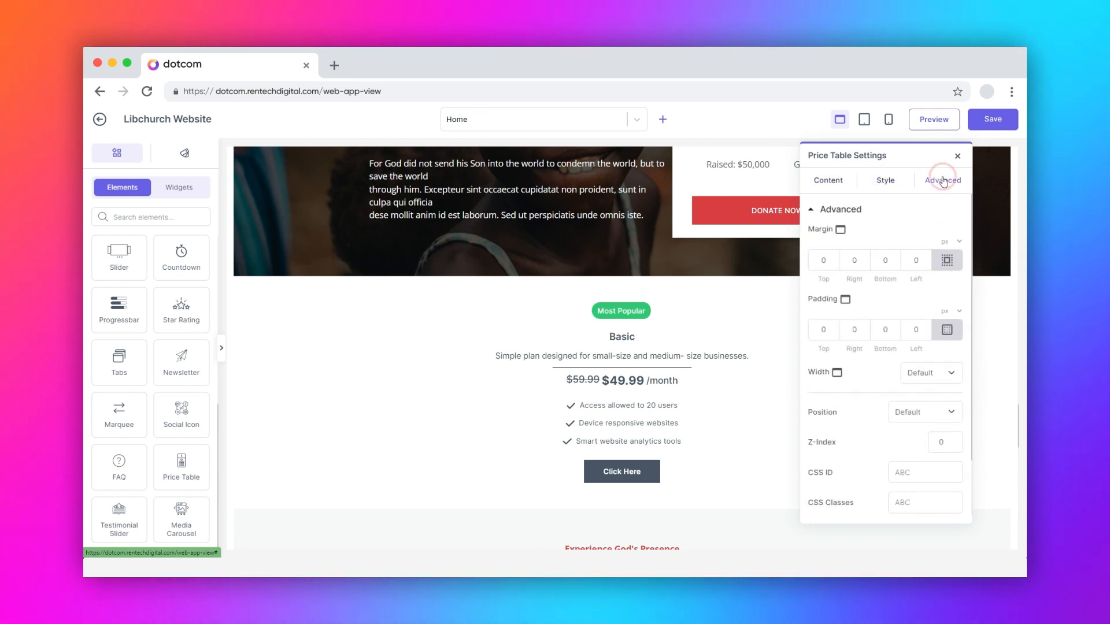
left_click(829, 182)
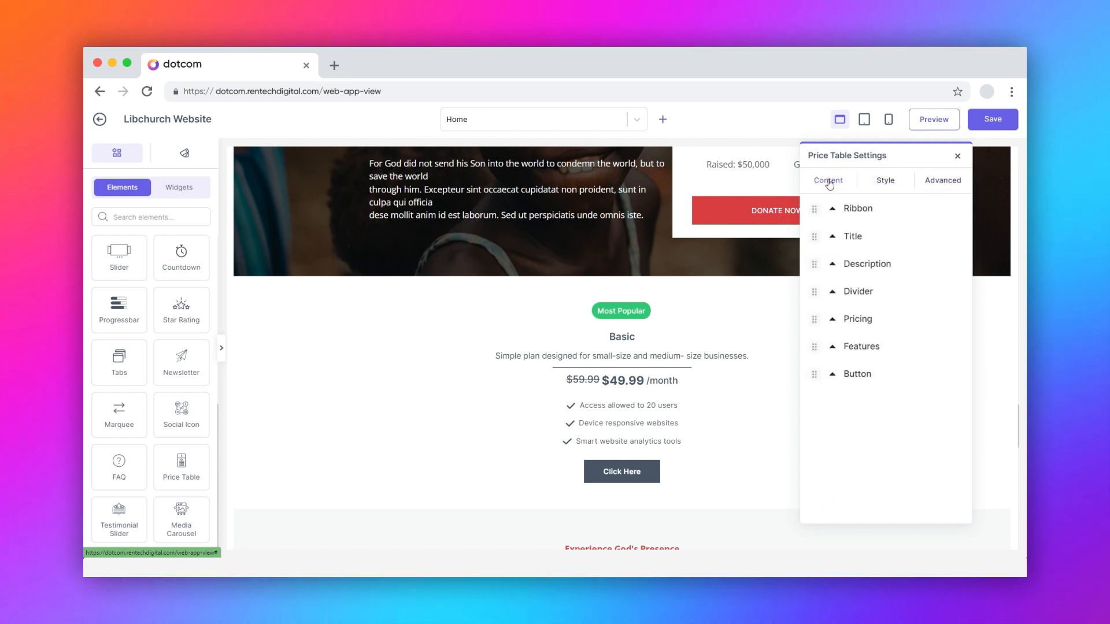
Step: Try hiding the ribbon and placing it at the left, restoring its visibility and centre position
left_click(833, 209)
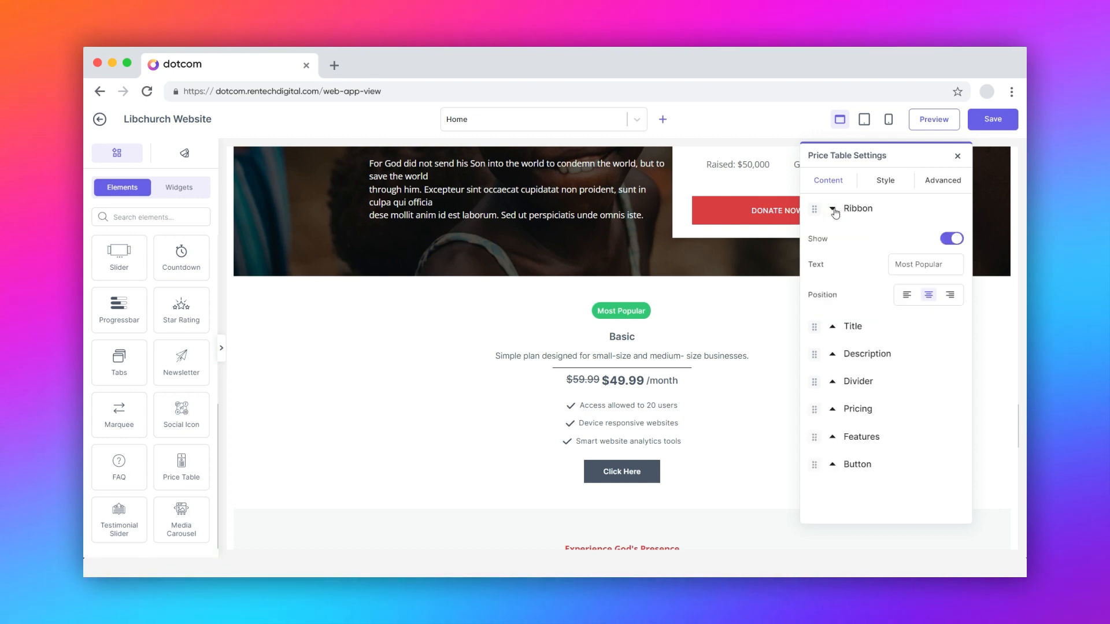
left_click(953, 240)
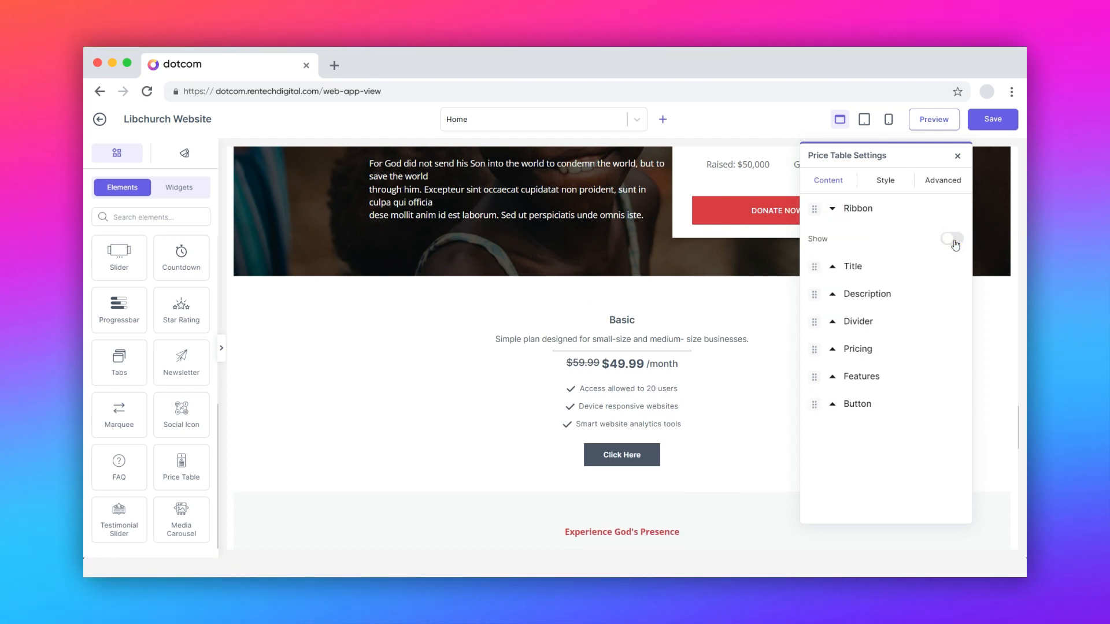
left_click(954, 241)
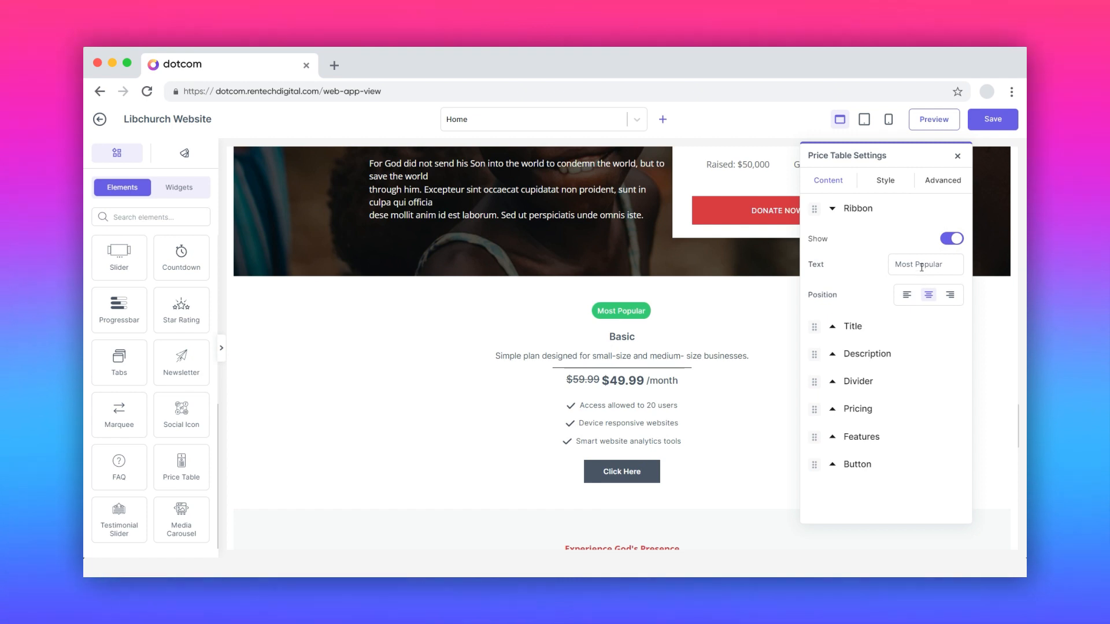
left_click(907, 294)
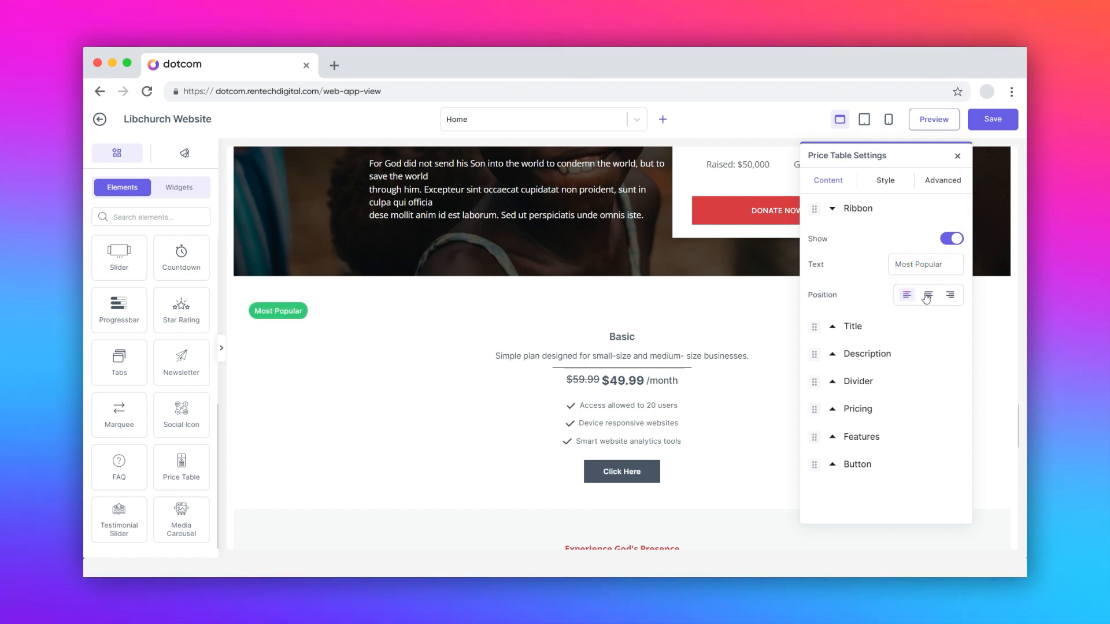
left_click(928, 296)
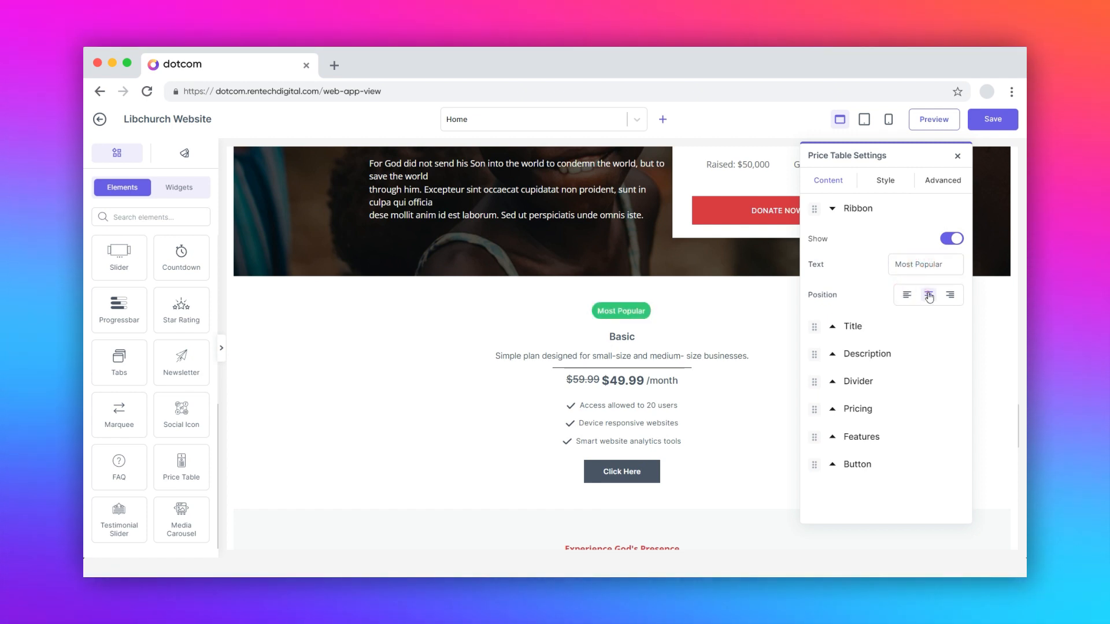
Step: Examine the price table's title and description text settings
left_click(851, 327)
left_click(842, 276)
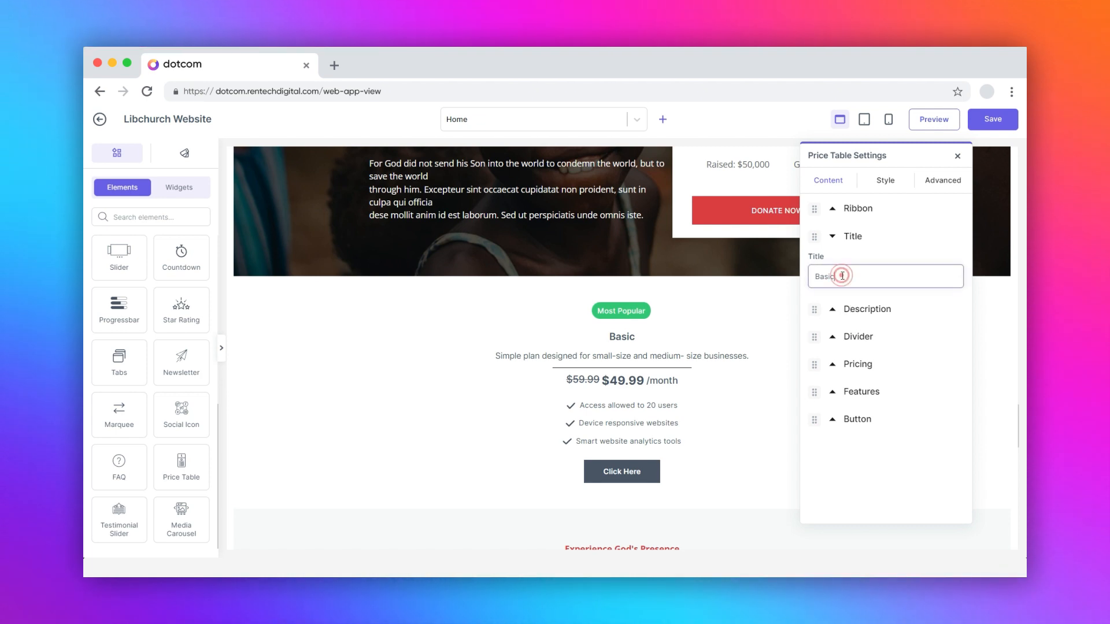
left_click(836, 310)
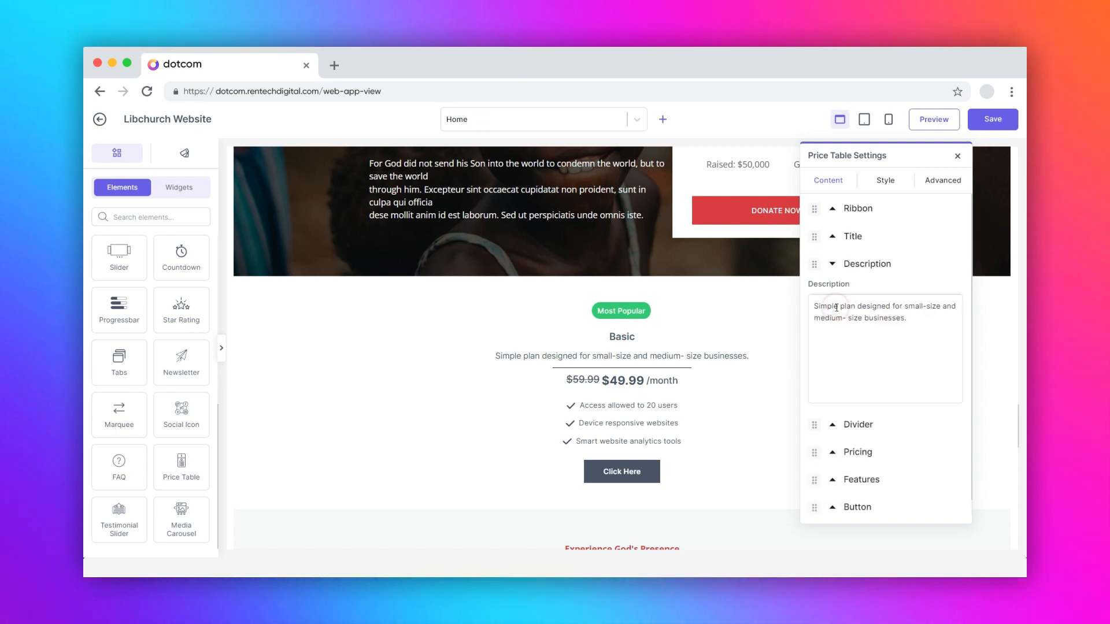
Step: Try the Dashed and None styles on the divider and return it to Solid
left_click(833, 425)
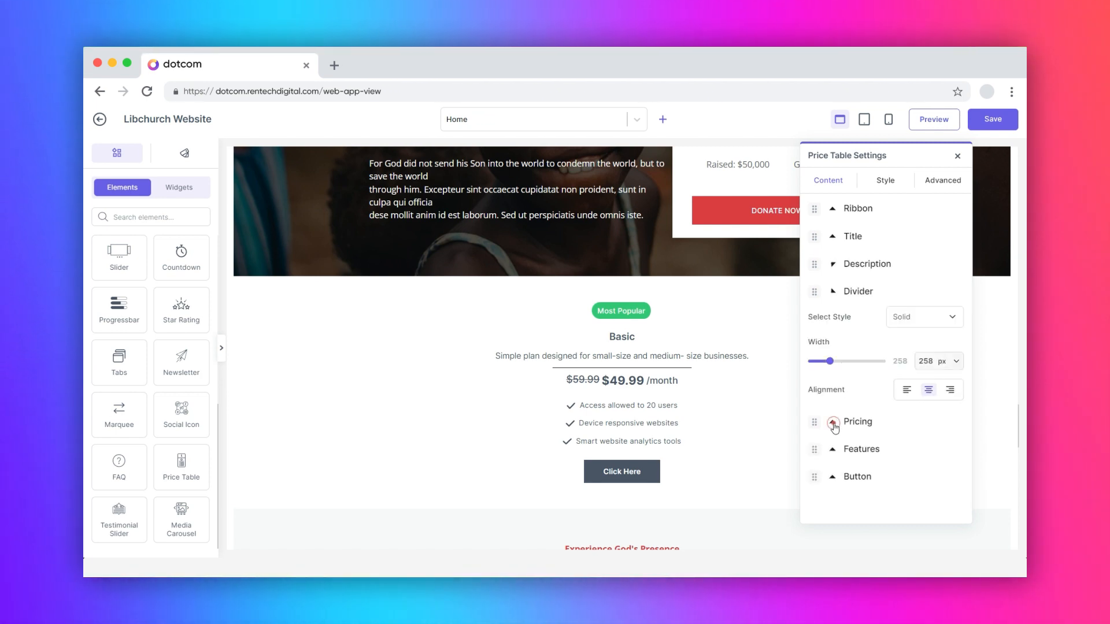
left_click(910, 317)
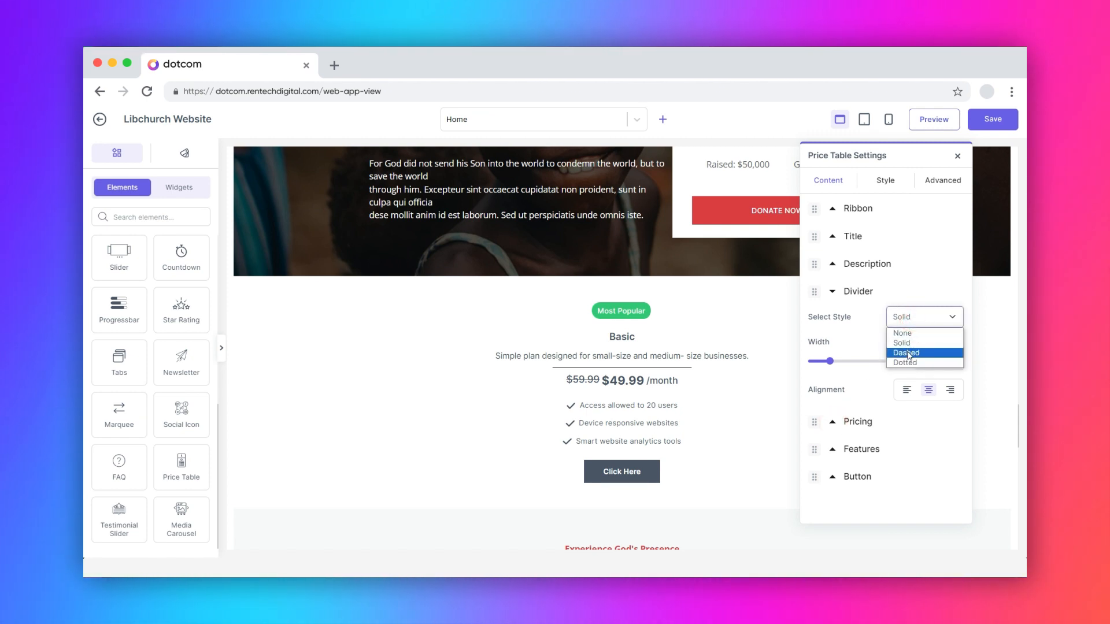
left_click(909, 353)
left_click(908, 317)
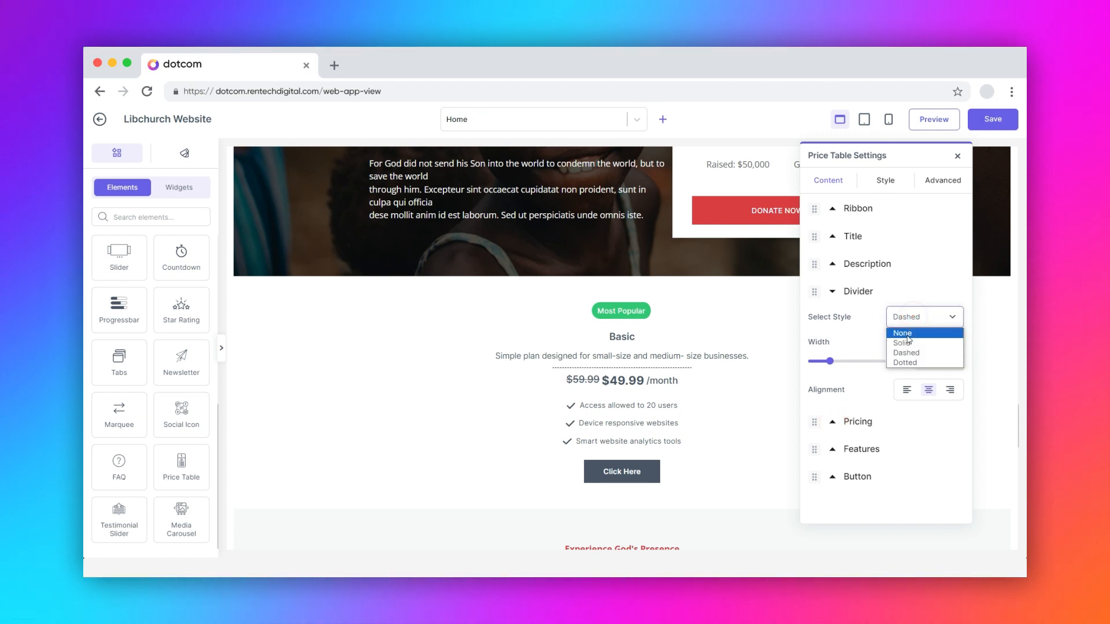
left_click(903, 333)
left_click(907, 317)
left_click(907, 342)
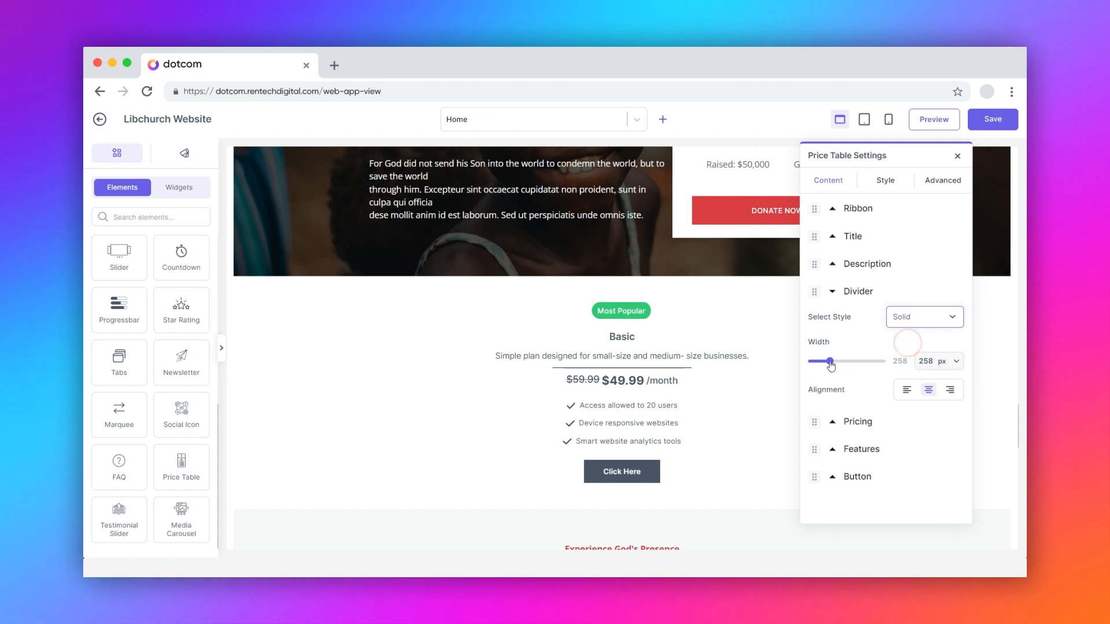
Step: Set the divider's width to 450 px and, after trying right alignment, align it to the centre
left_click_drag(831, 362, 844, 363)
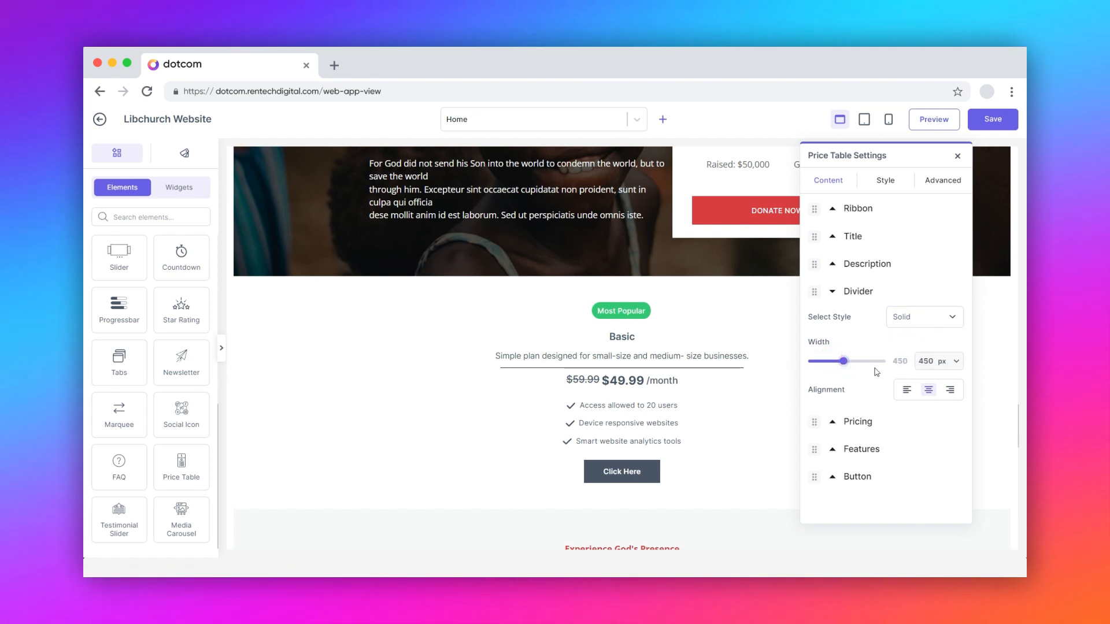
left_click(948, 391)
left_click(929, 391)
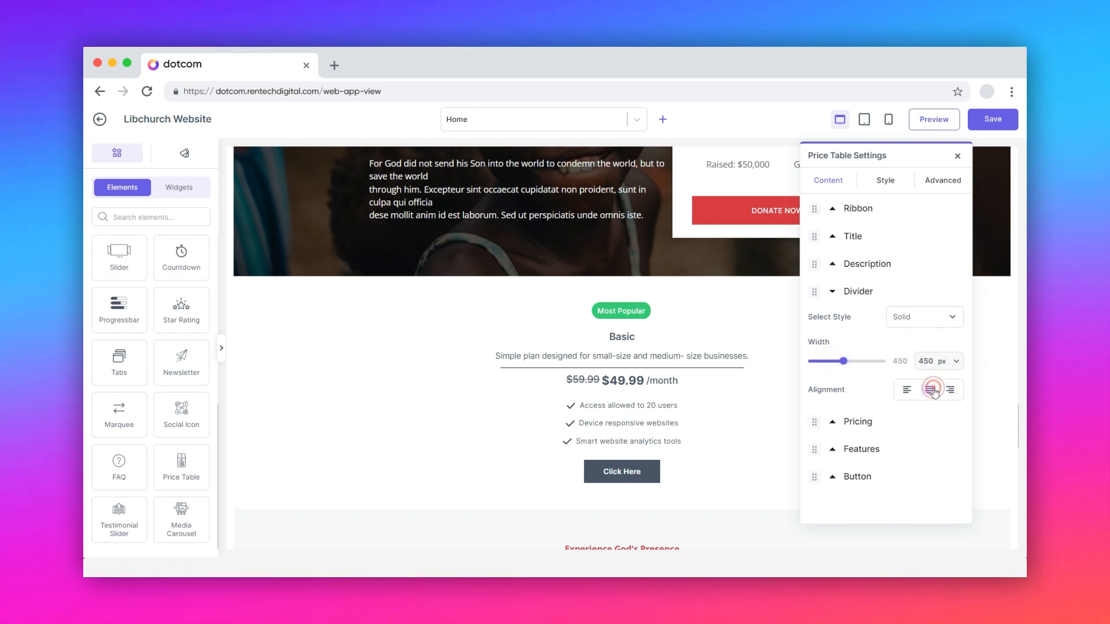
Step: Try the pricing options by switching Sale off and on and testing left alignment, restoring centre alignment
left_click(839, 422)
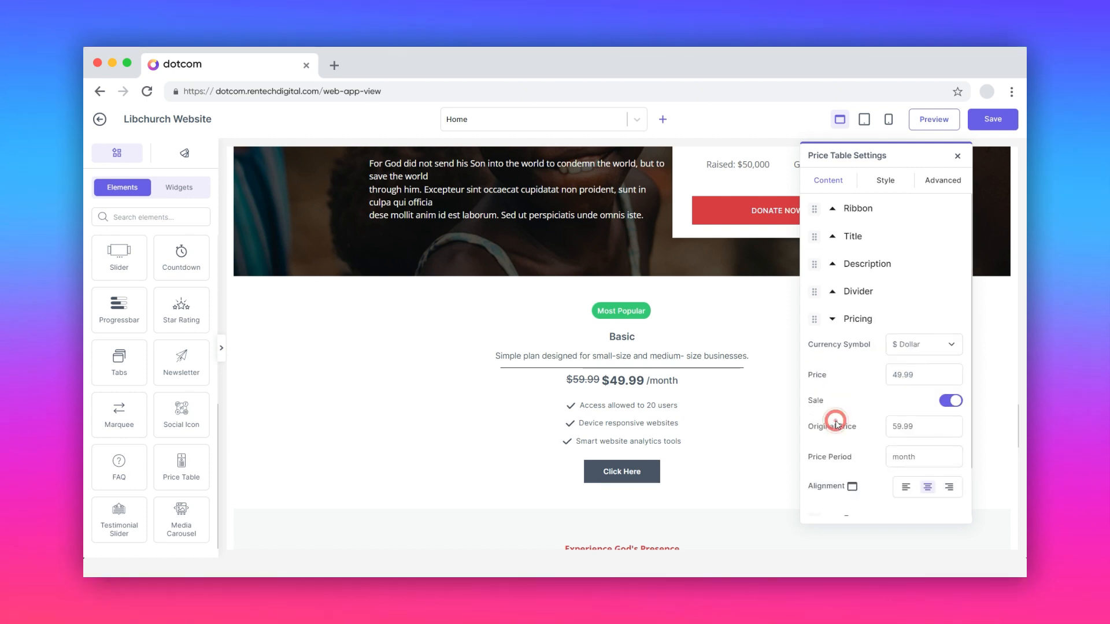
left_click(917, 345)
left_click(916, 345)
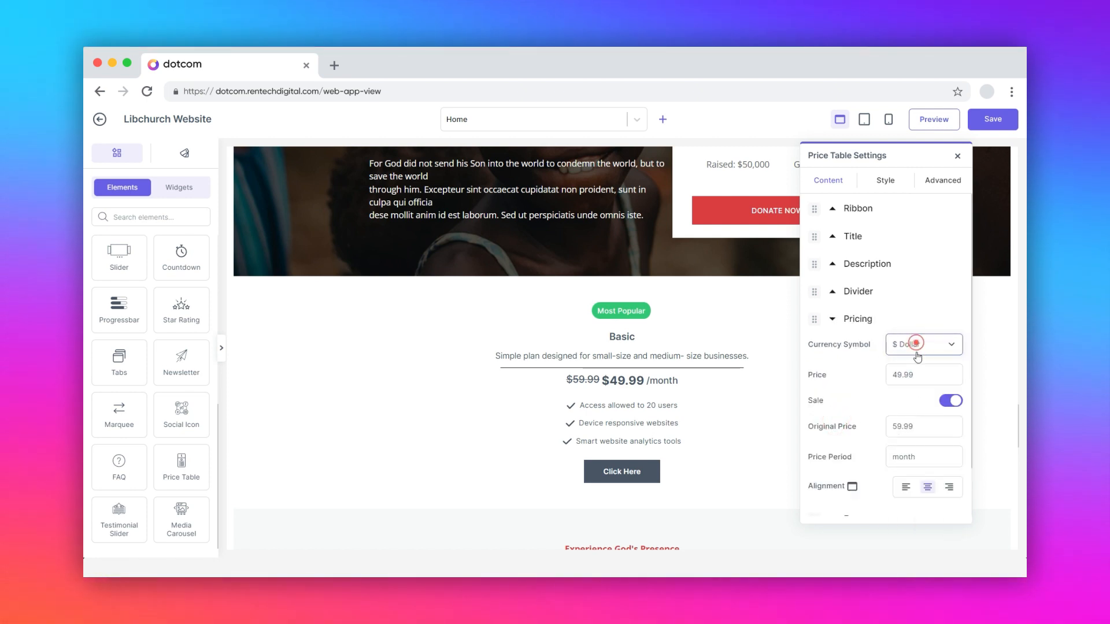
left_click(952, 403)
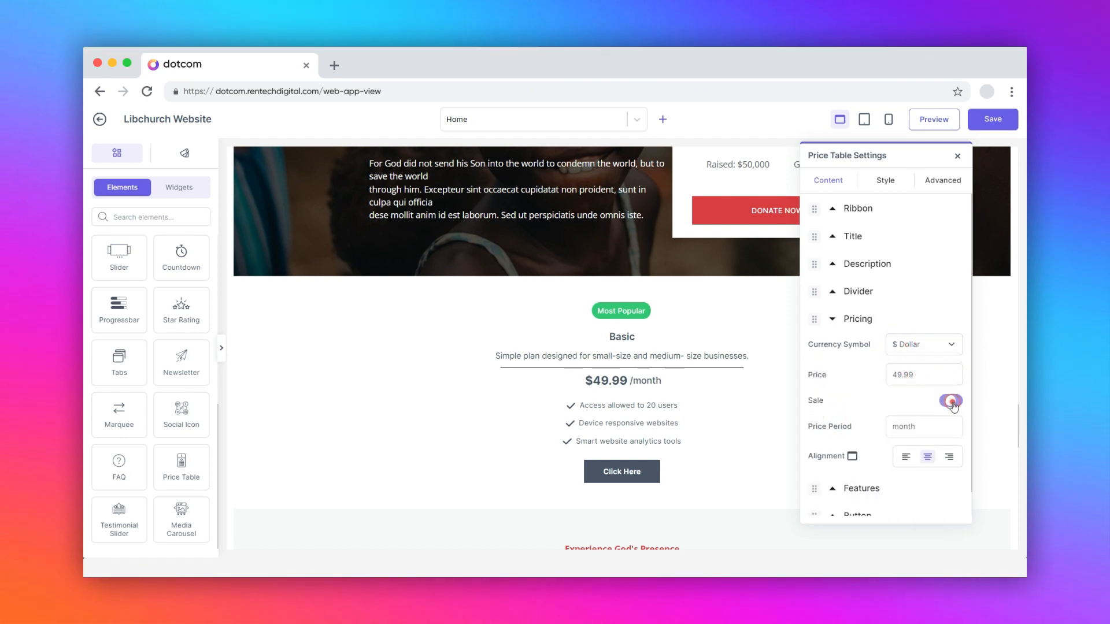
left_click(951, 403)
scroll(952, 404, "down", 1)
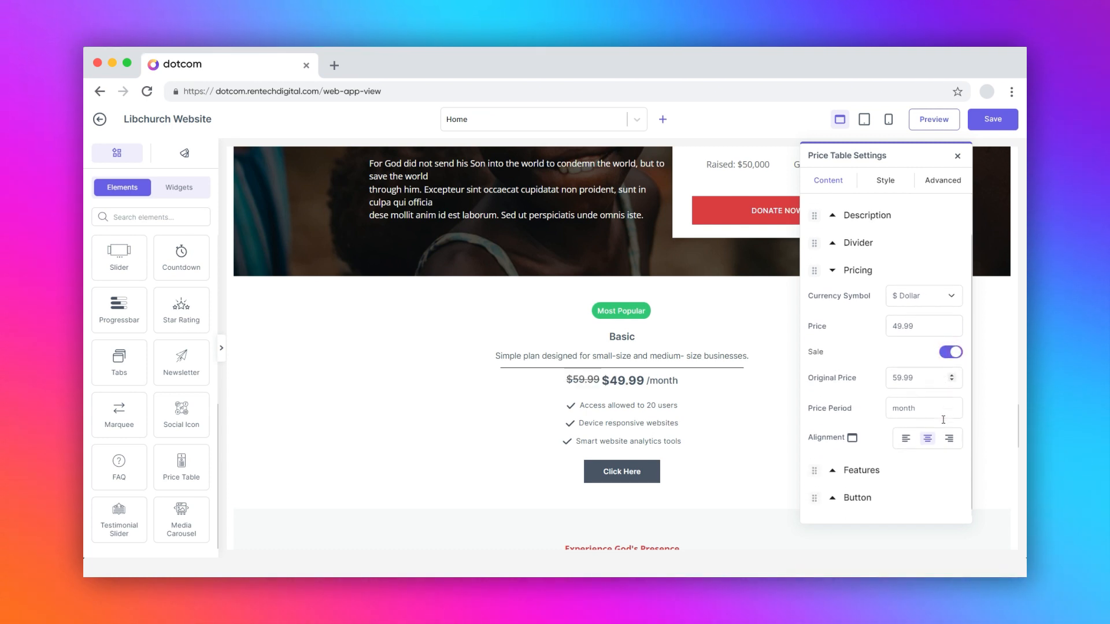
left_click(907, 431)
left_click(927, 431)
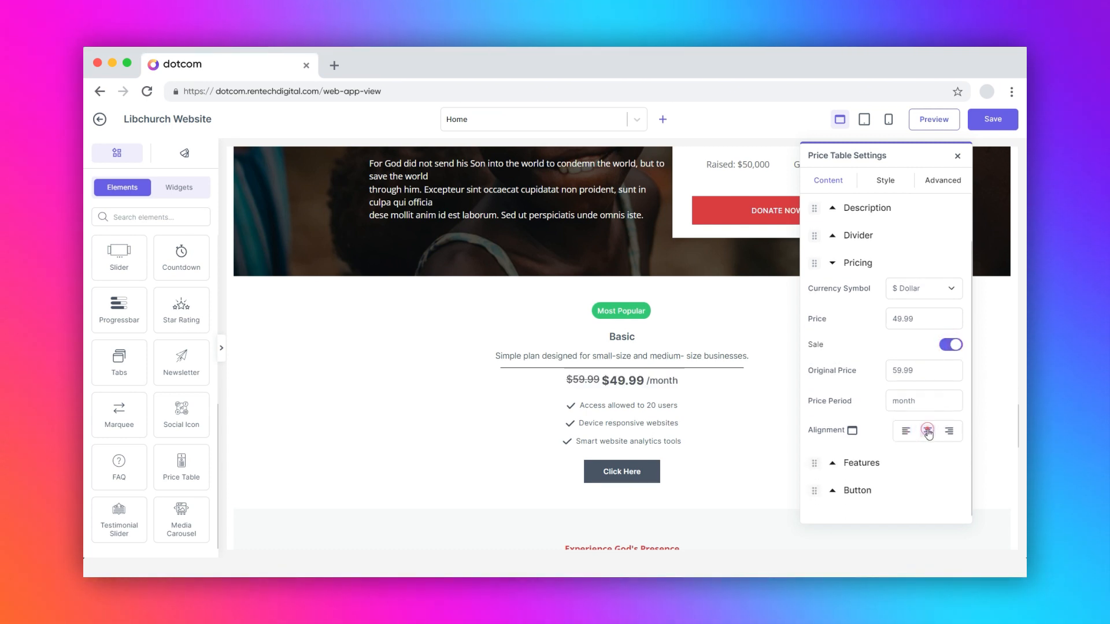
Step: Review the feature list and set the price table button's type to Secondary
left_click(861, 462)
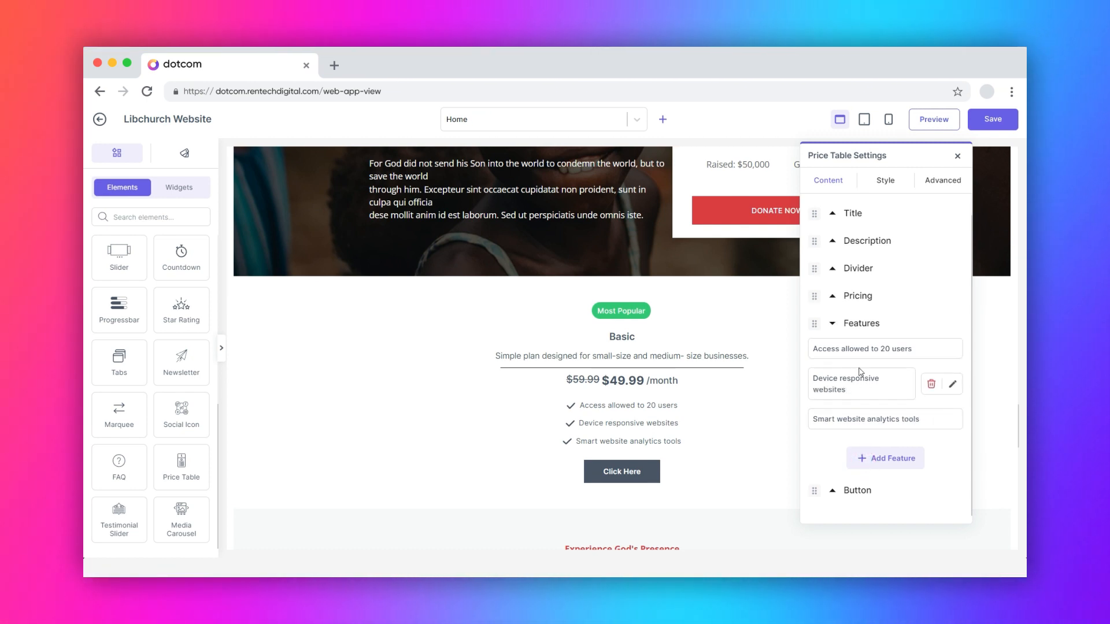
left_click(834, 492)
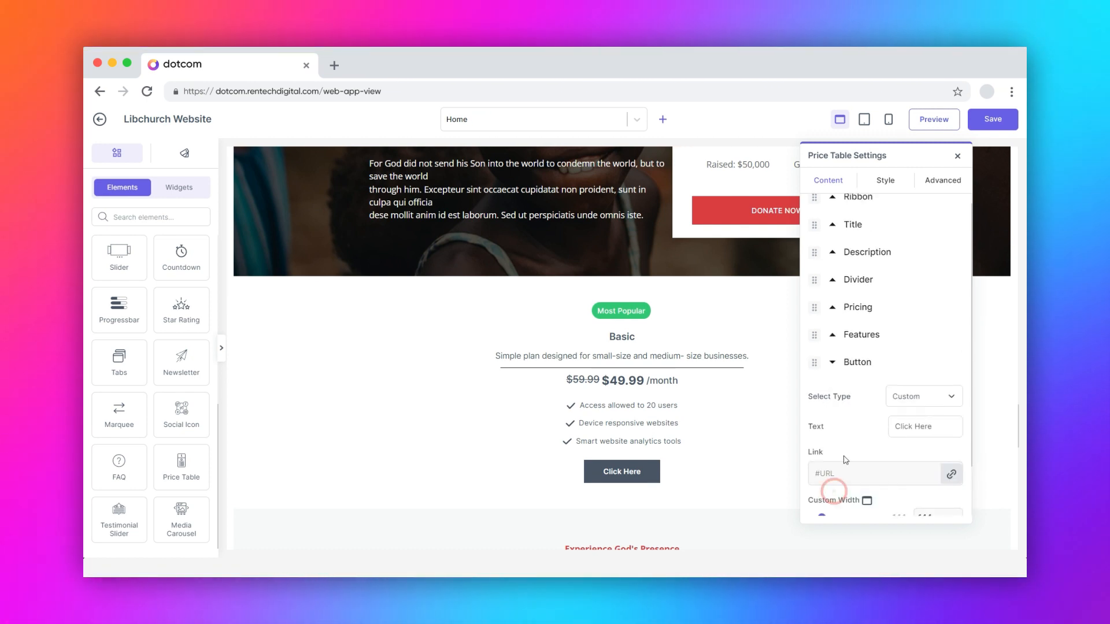
scroll(847, 451, "down", 1)
left_click(911, 336)
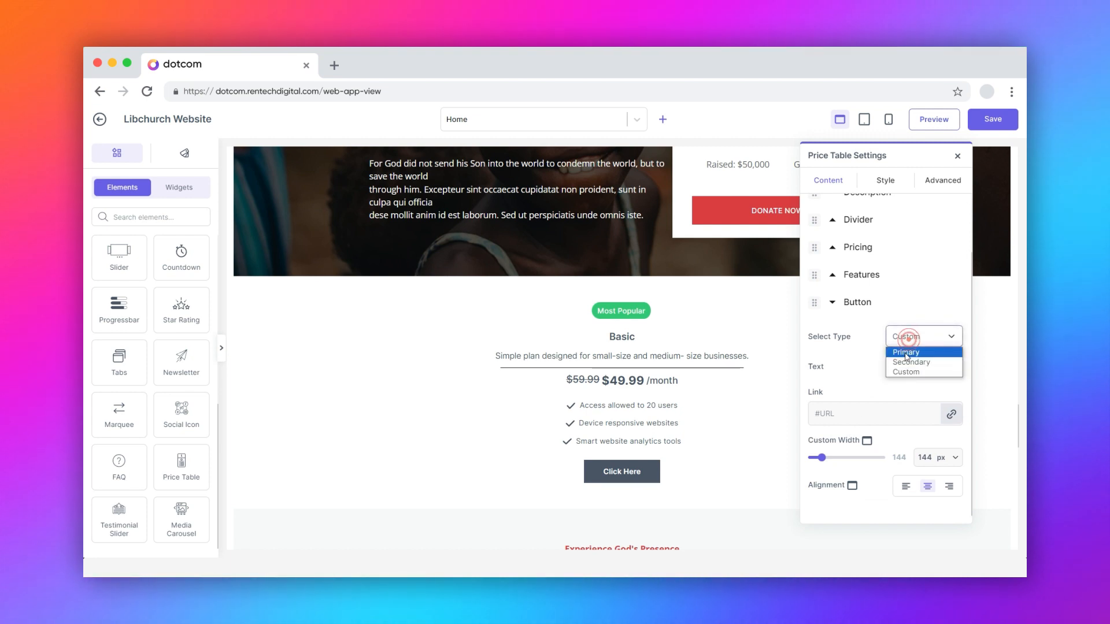
left_click(905, 363)
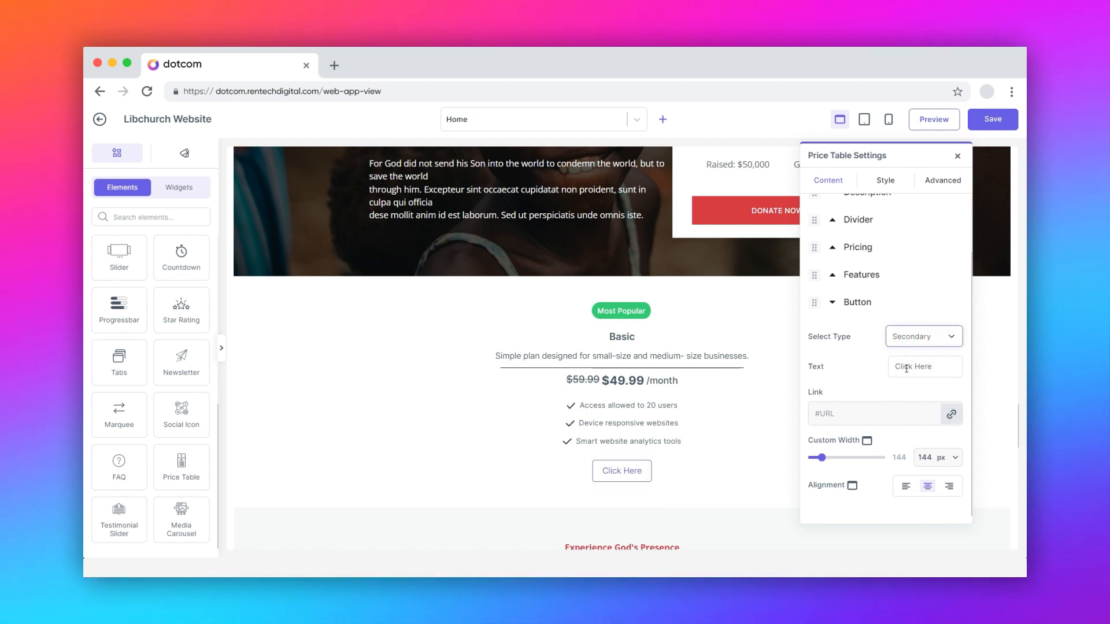
left_click(908, 368)
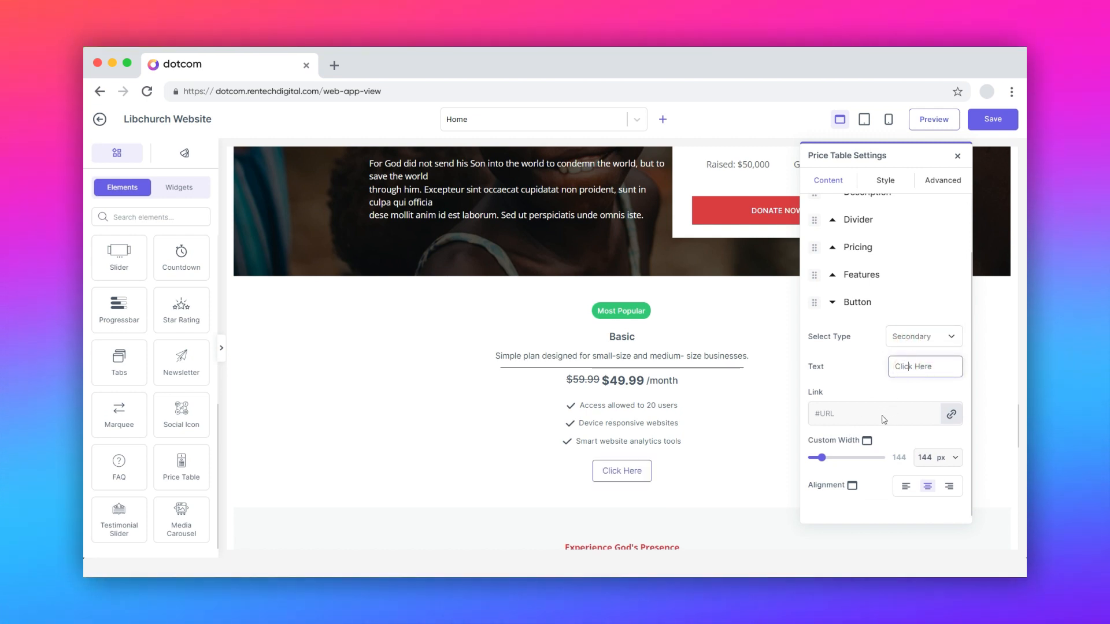
Step: Set the button's custom width to 158 px and, after trying left alignment, align it to the centre
mouse_move(821, 457)
left_mouse_down()
mouse_move(838, 458)
mouse_move(822, 458)
left_mouse_up()
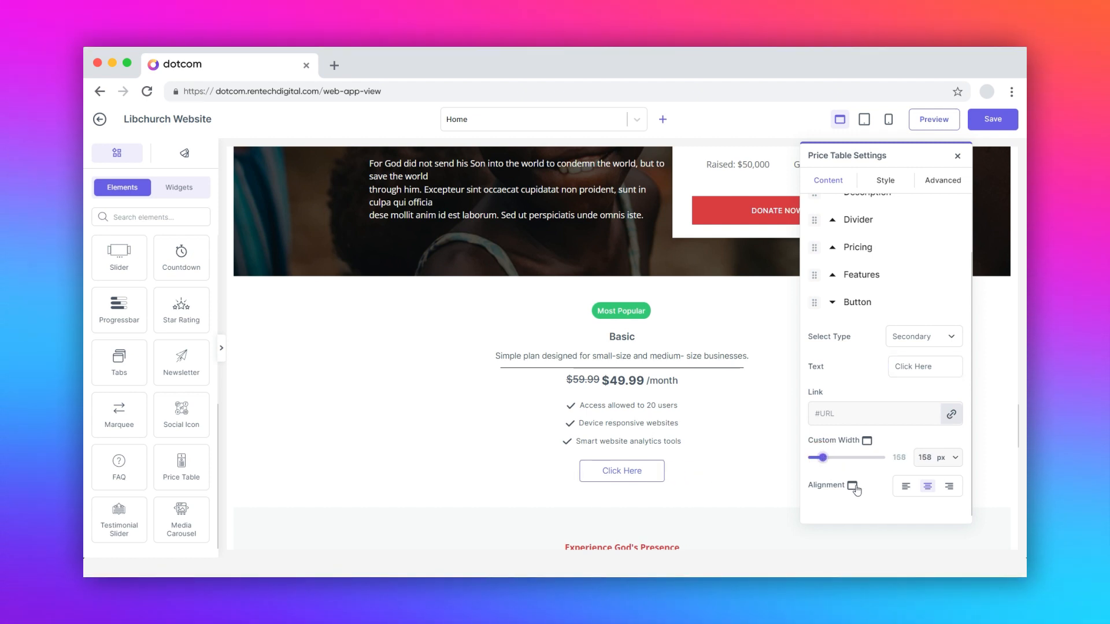
left_click(905, 487)
left_click(929, 488)
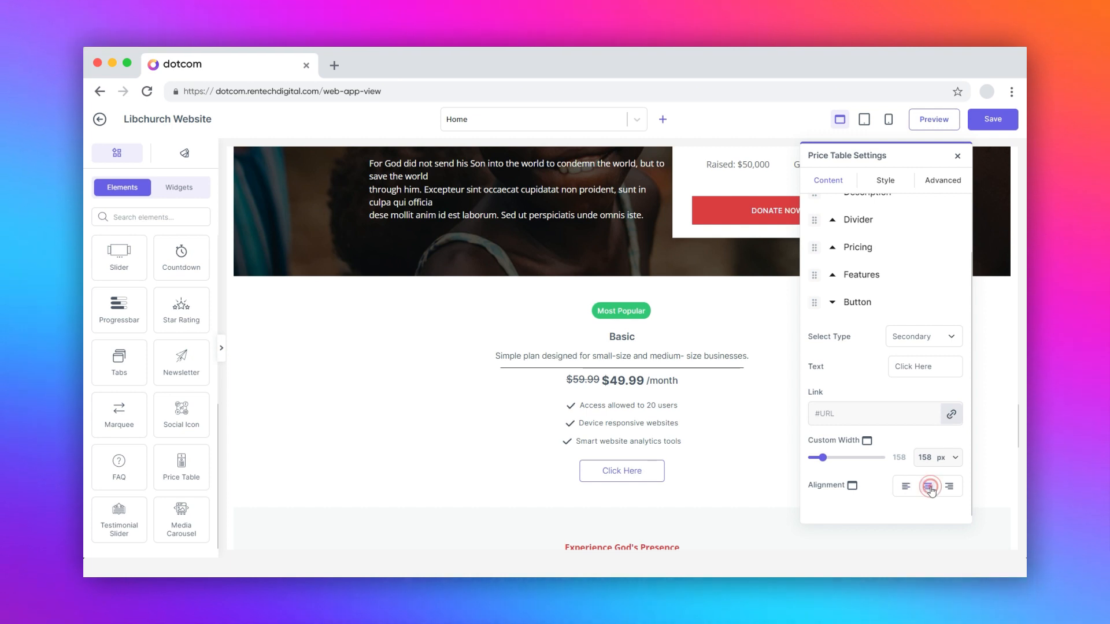
scroll(931, 491, "up", 2)
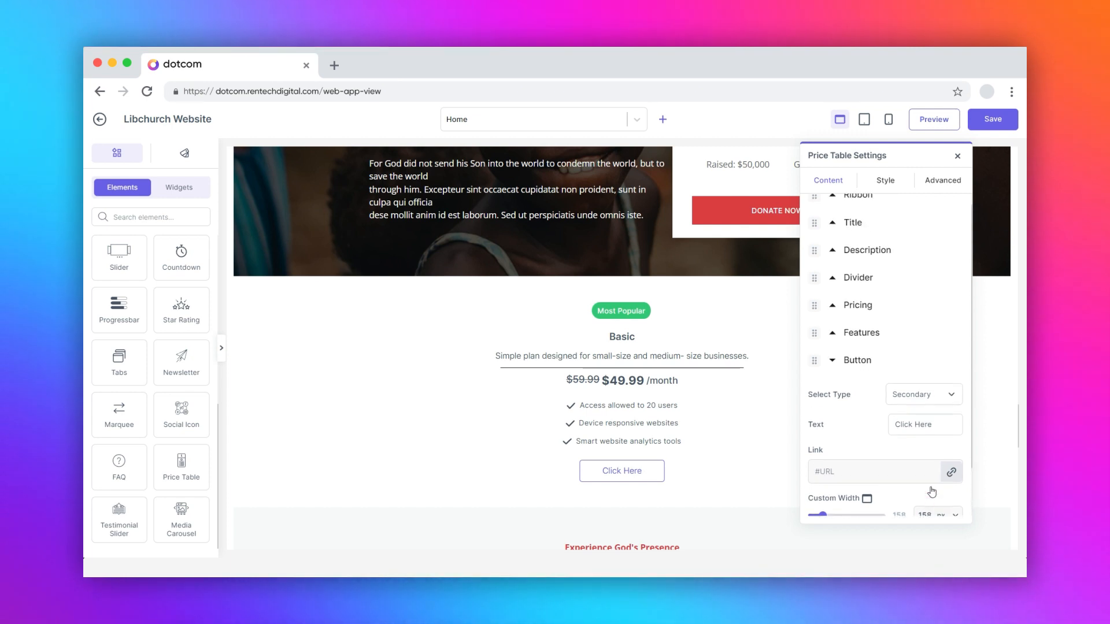
Step: Examine the title's typography and text colour options in the style settings
left_click(886, 180)
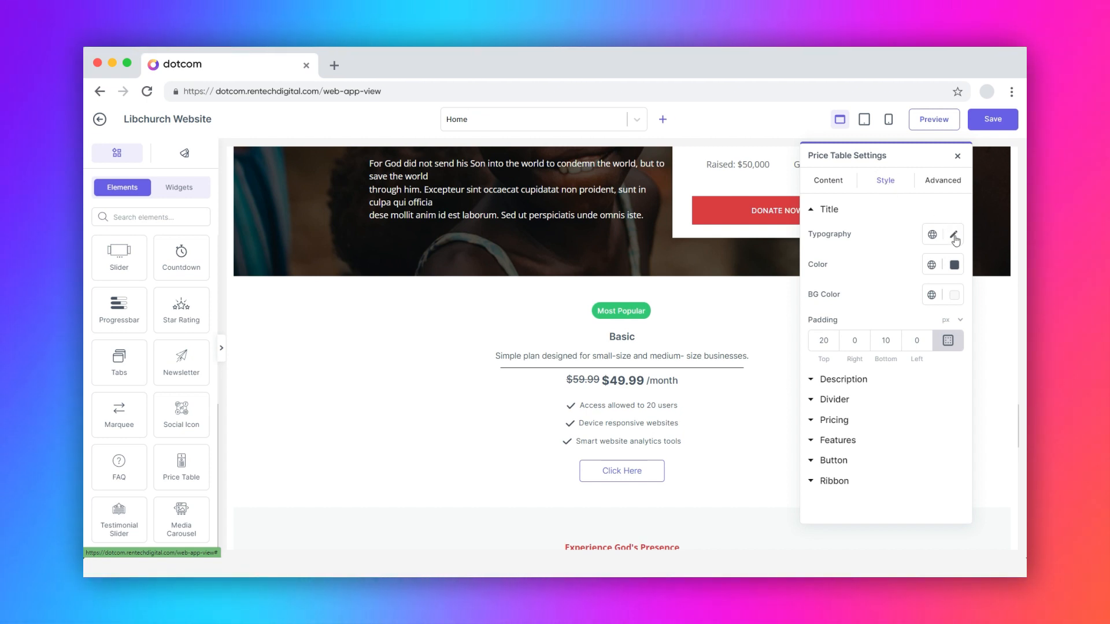
left_click(953, 234)
left_click(953, 234)
left_click(953, 266)
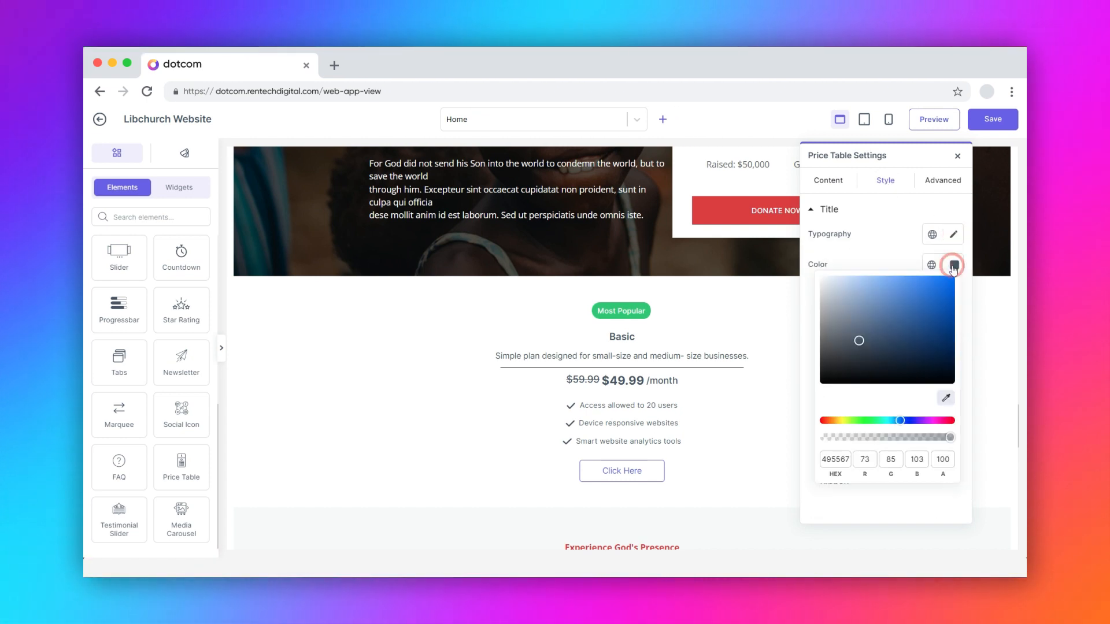
left_click(953, 266)
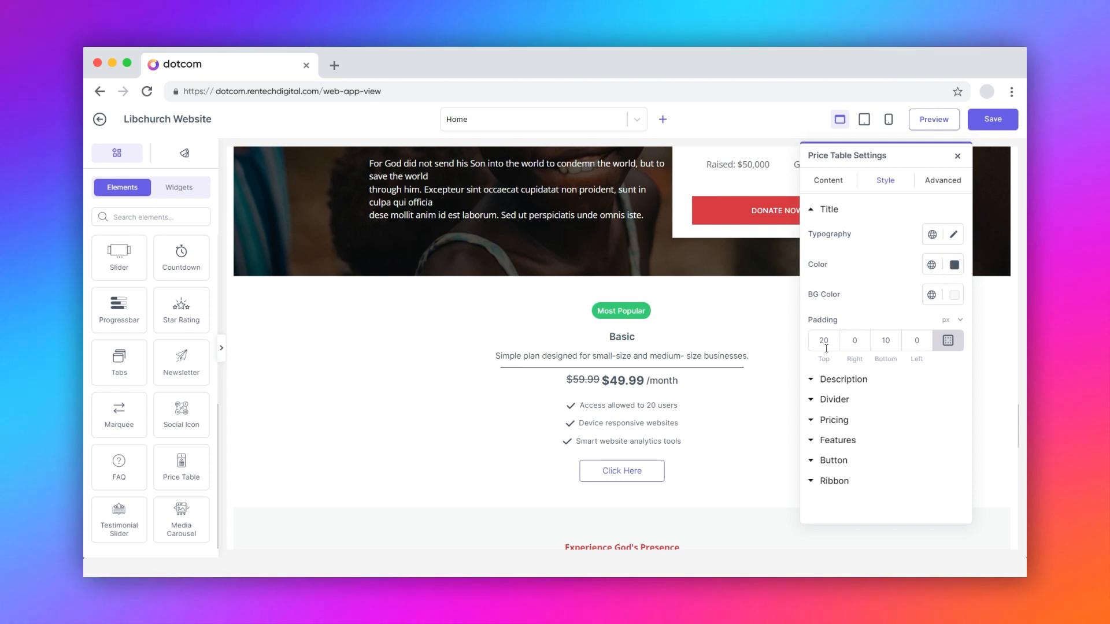
Step: Examine the description's typography options and its top padding in the style settings
left_click(813, 380)
left_click(954, 255)
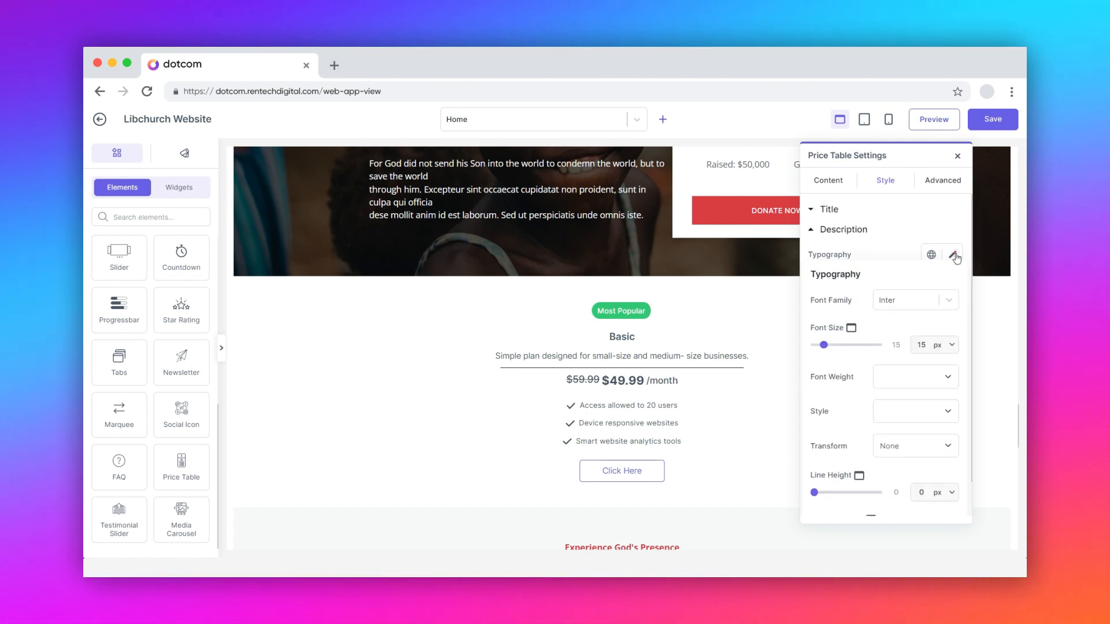
left_click(954, 256)
left_click(823, 360)
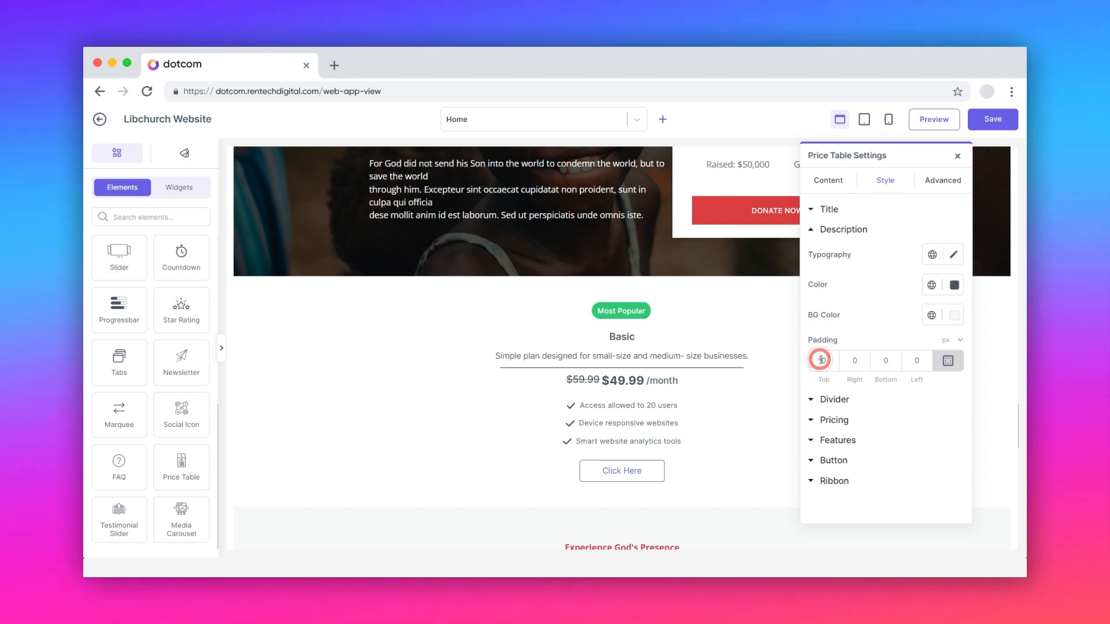
Step: Set the price table description's padding to 10 px on all sides
type("10")
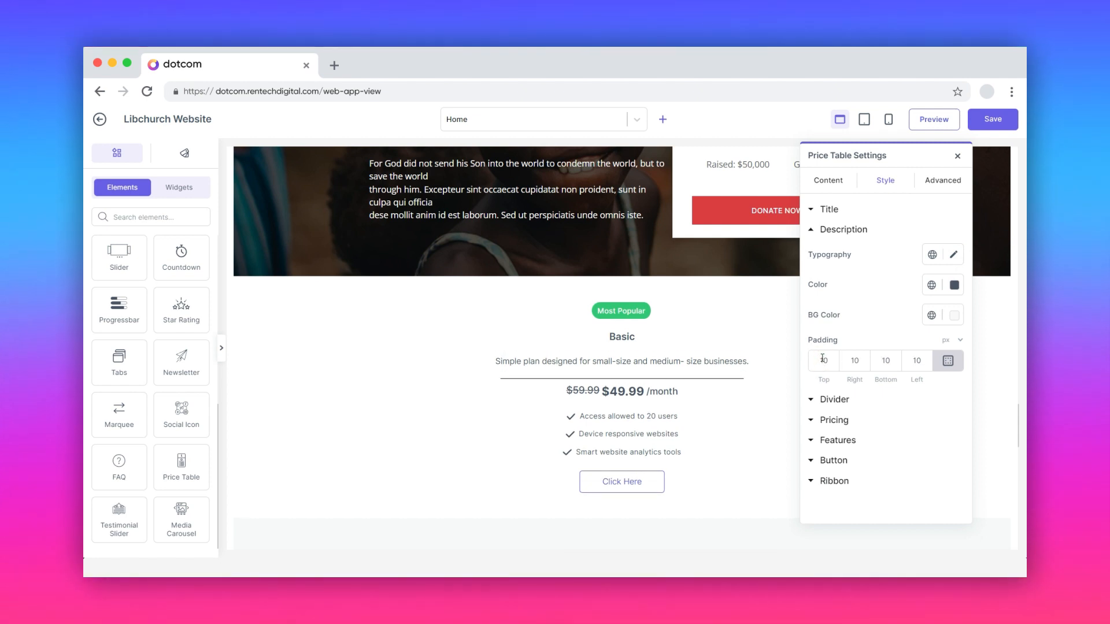
Step: Set the divider's height to 7 and its colour to near-black #111111
left_click(833, 400)
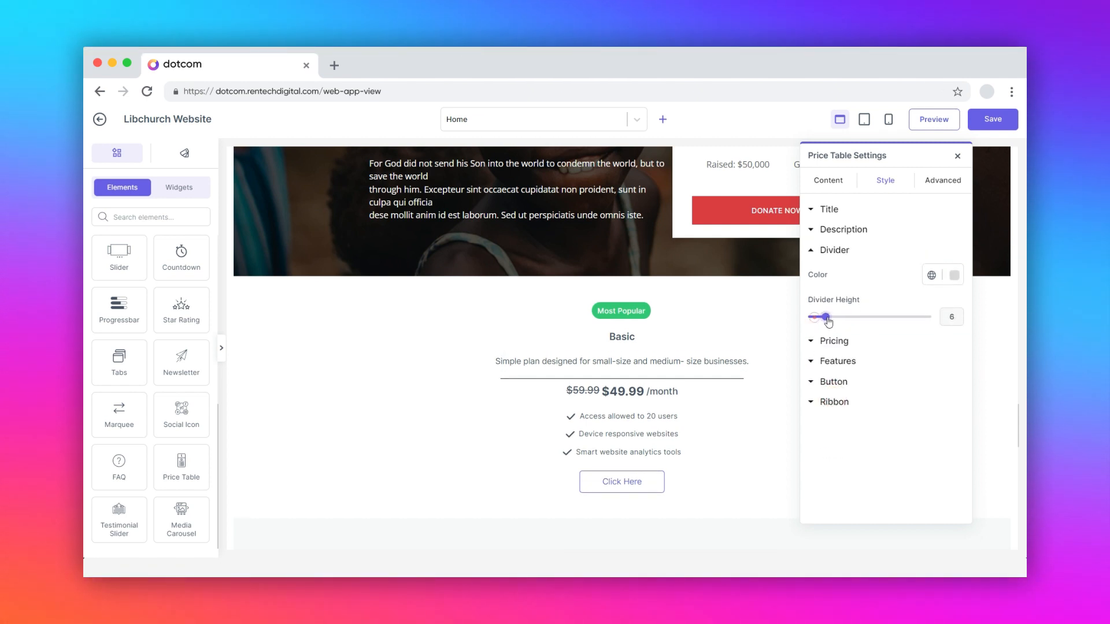
left_click_drag(828, 319, 820, 387)
left_click(955, 276)
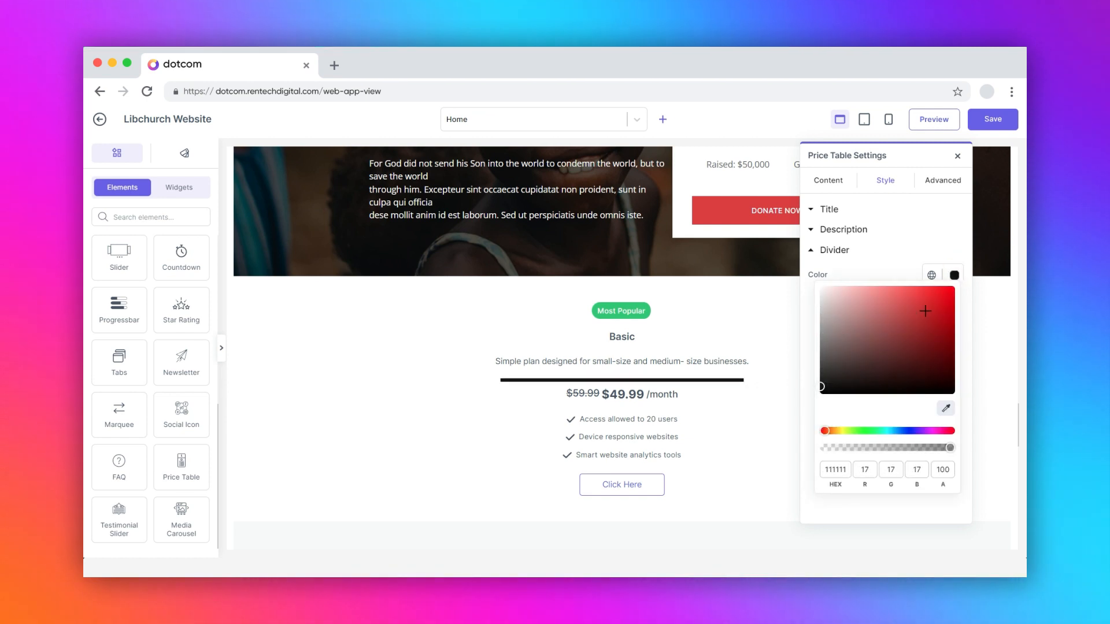
left_click(955, 276)
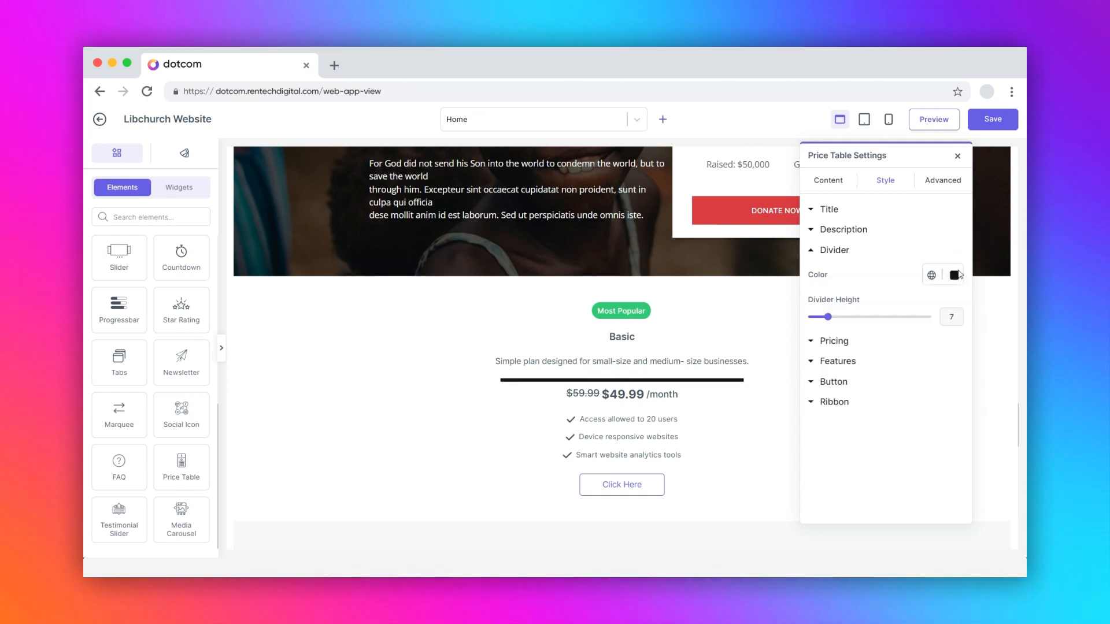
Step: Review the pricing typography options and change the price's text colour to a near-black shade
left_click(814, 345)
left_click(953, 296)
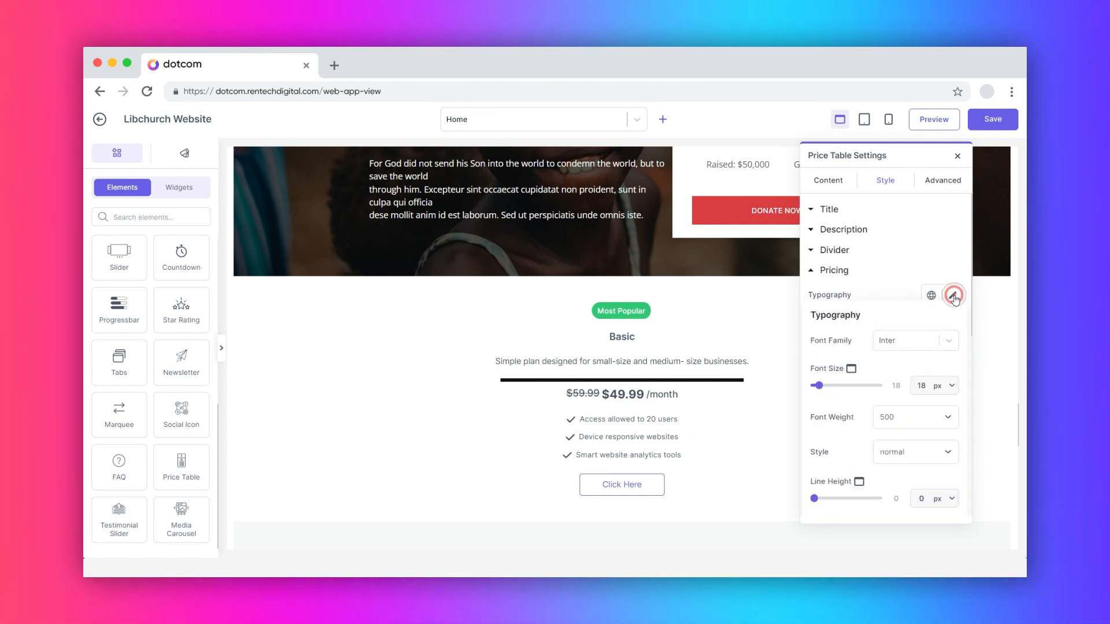
left_click(953, 296)
left_click(953, 325)
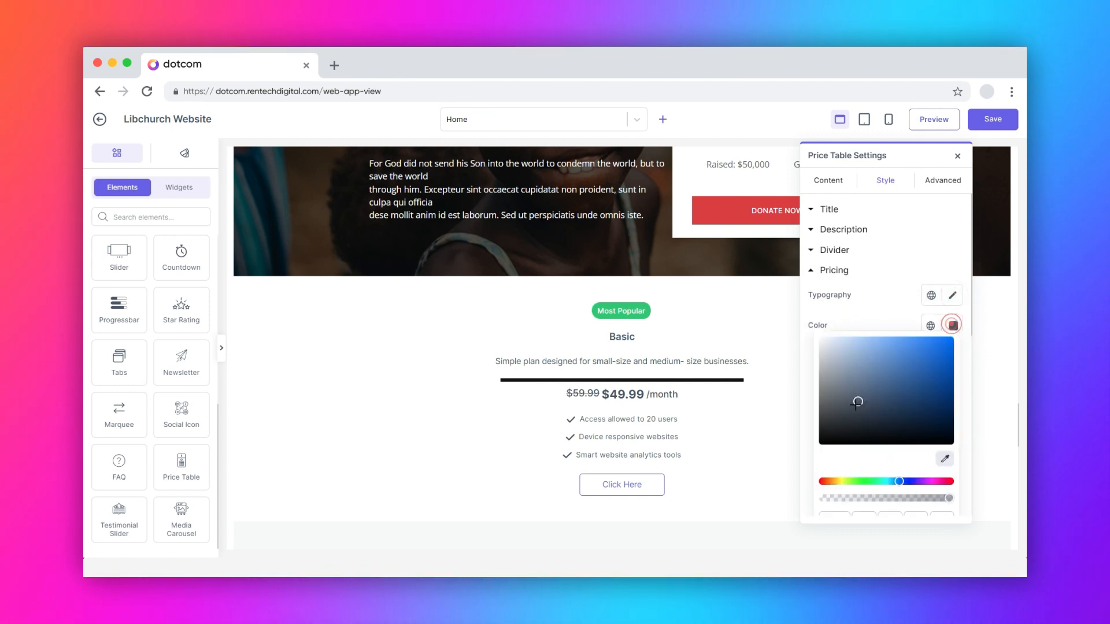
left_click(830, 434)
left_click(955, 325)
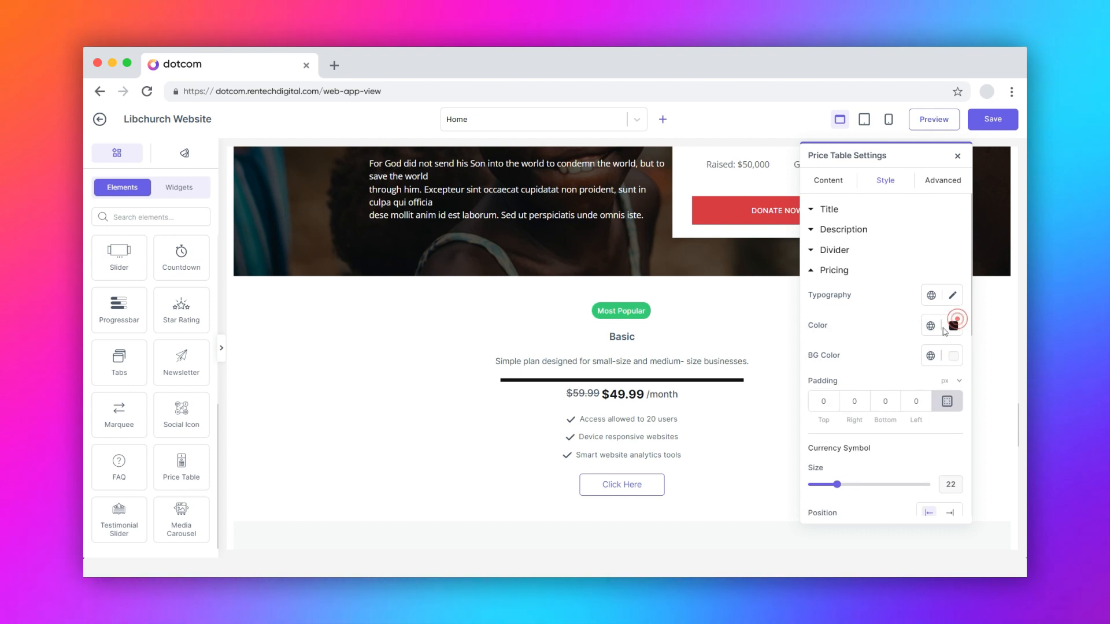
Step: Enlarge the currency symbol to size 26 and set its vertical position to the middle
scroll(844, 445, "down", 4)
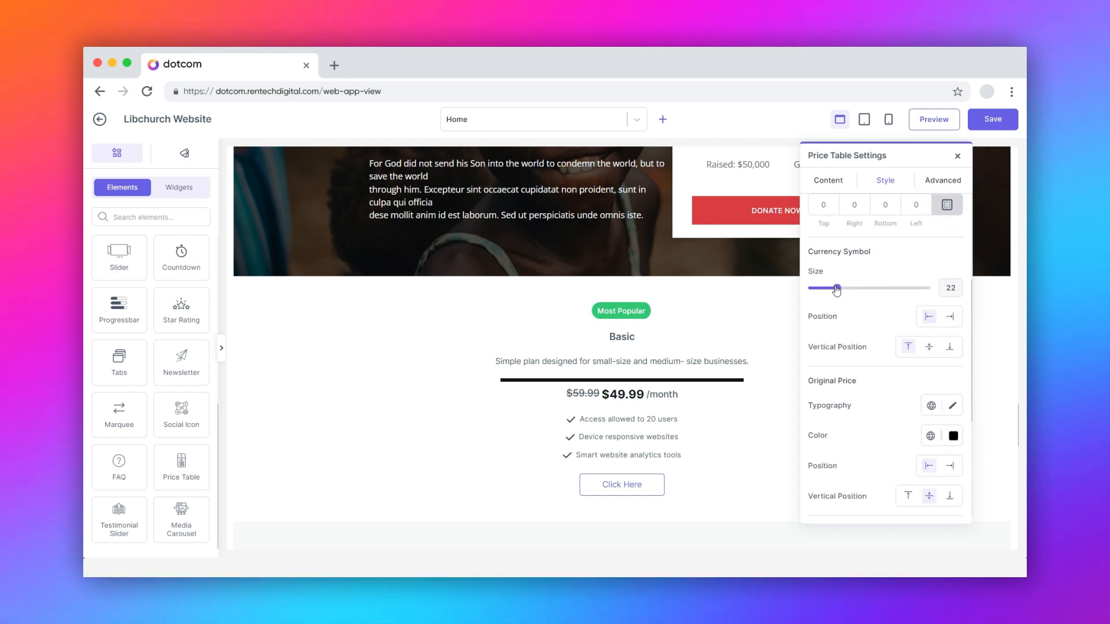
left_click_drag(836, 289, 844, 290)
left_click(929, 348)
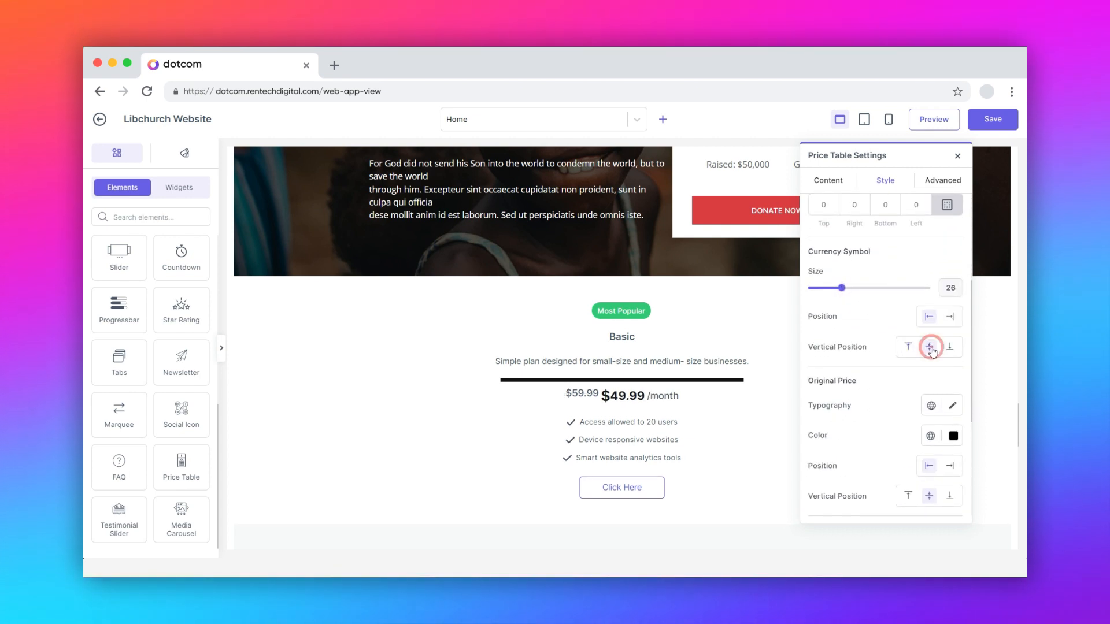
Step: Try placing the original price after the current price, restoring its position in front of it
scroll(934, 350, "down", 3)
left_click(952, 320)
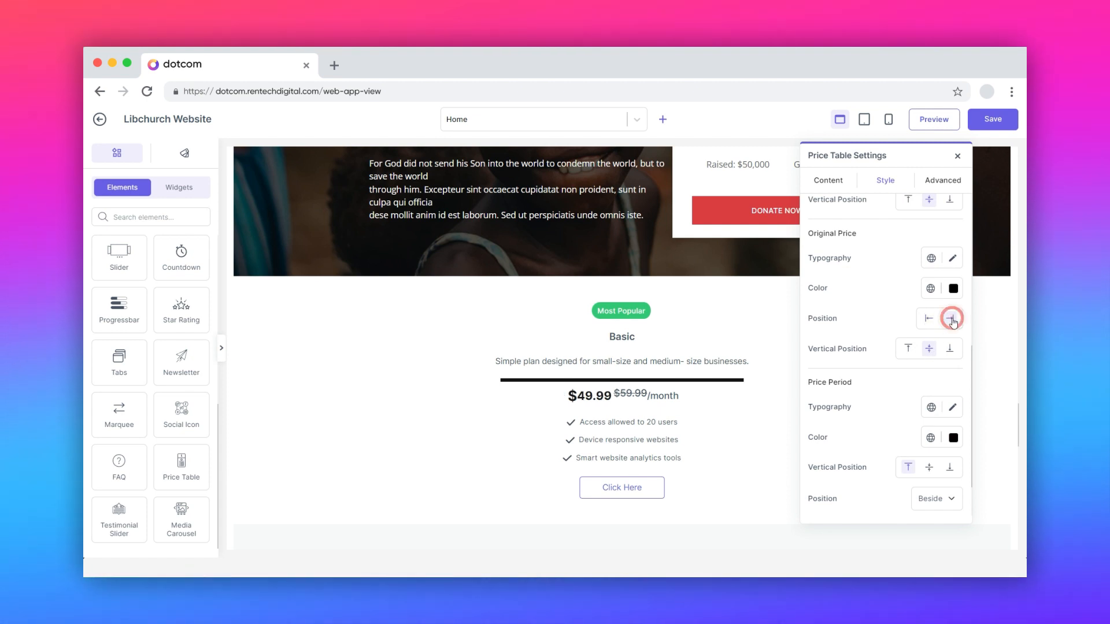
left_click(929, 318)
Step: Try the bottom vertical position for the price period, and settle on the middle alignment
scroll(911, 355, "down", 1)
scroll(911, 355, "down", 1)
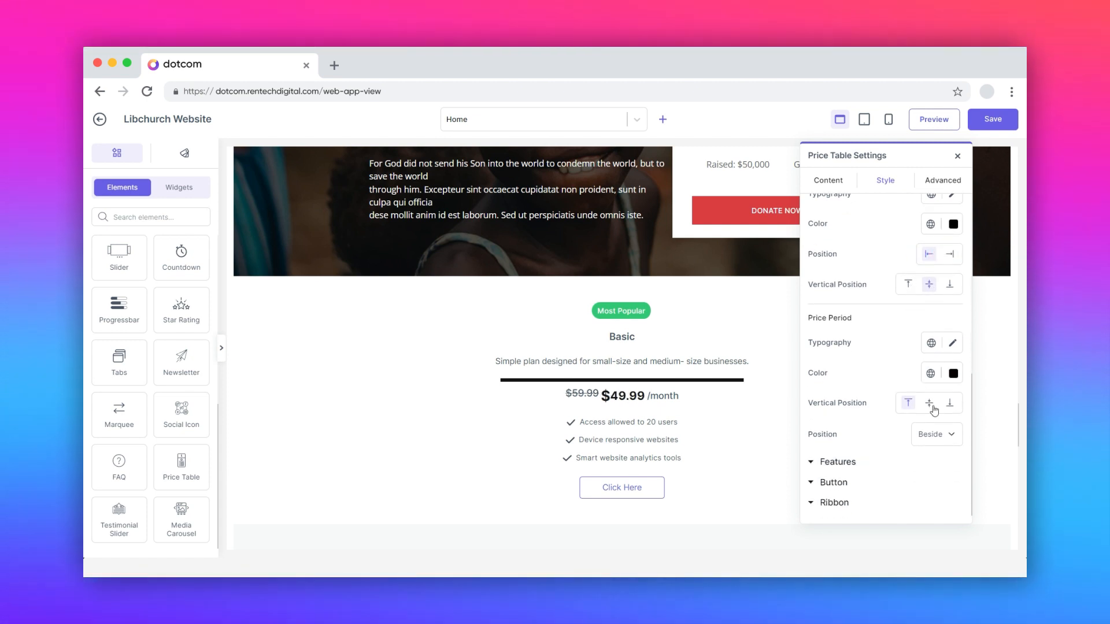
left_click(929, 402)
left_click(950, 402)
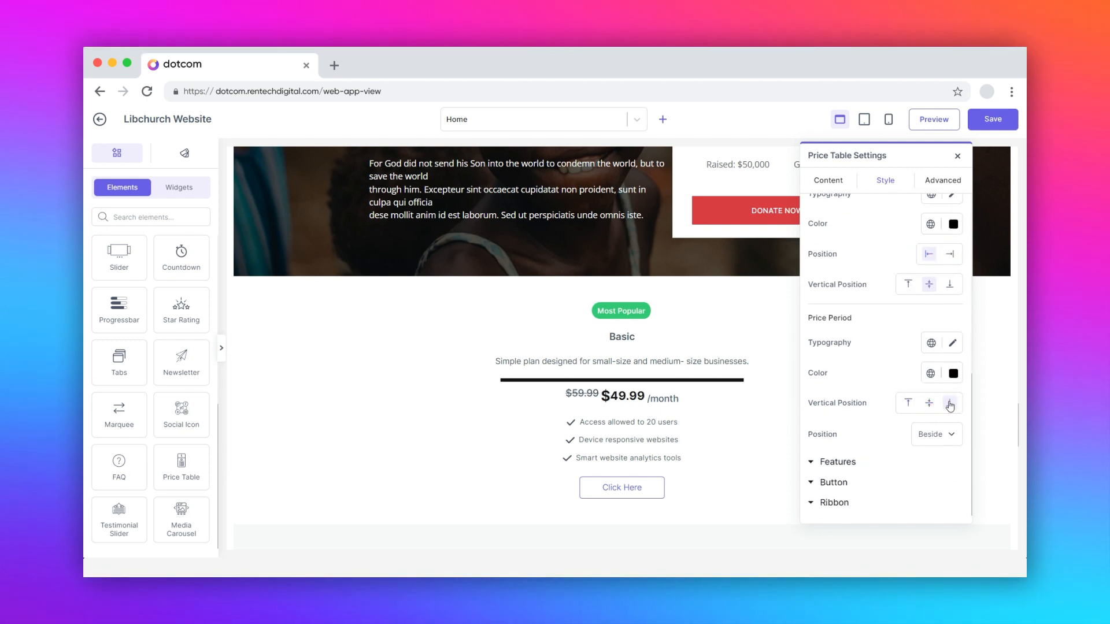
left_click(929, 404)
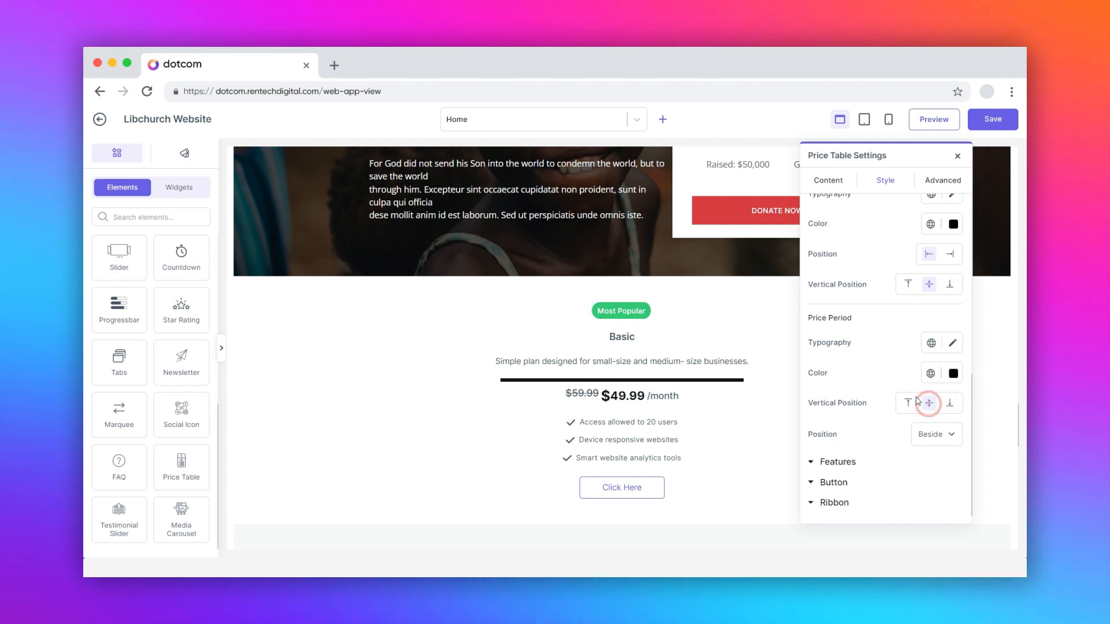
Step: Review the features' typography and text colour options, and set the features' padding to 5 px on all sides
left_click(839, 462)
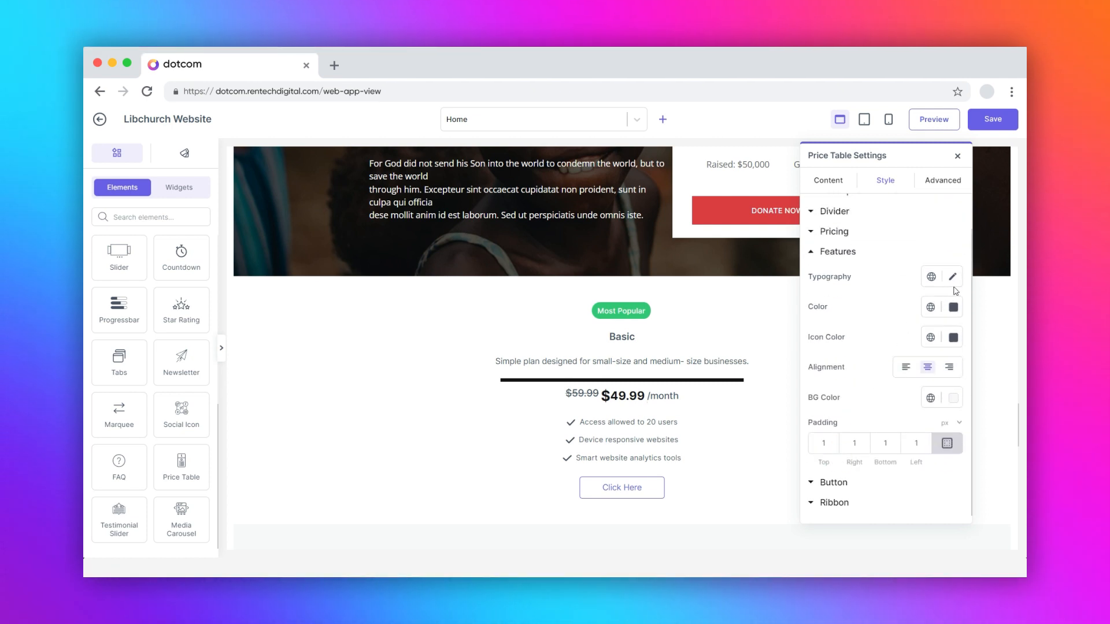
left_click(953, 278)
left_click(953, 281)
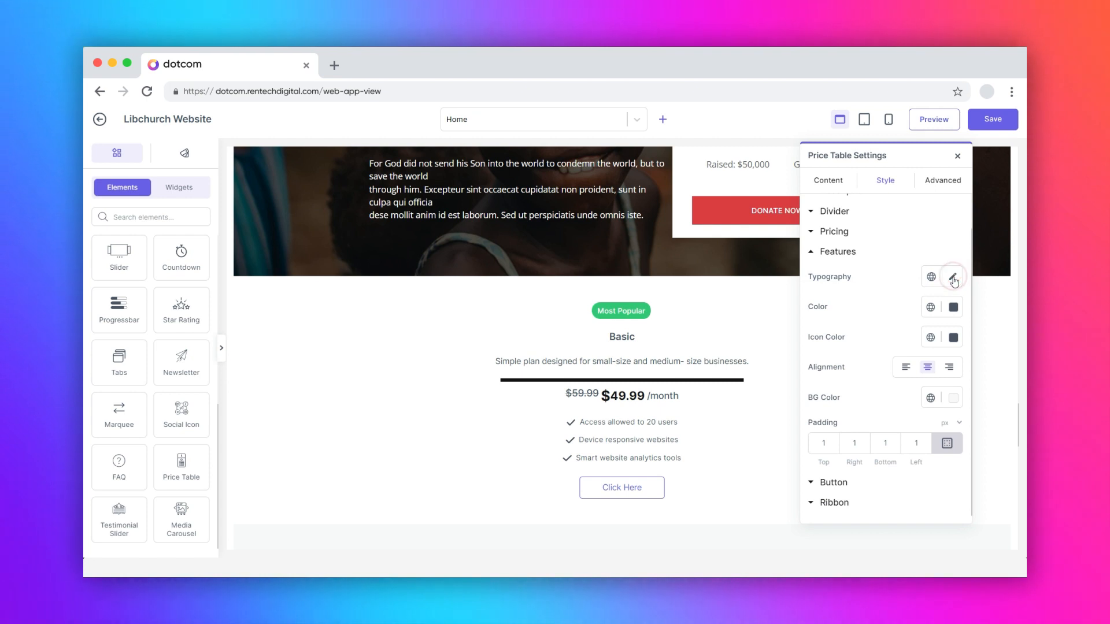
left_click(954, 307)
left_click(954, 307)
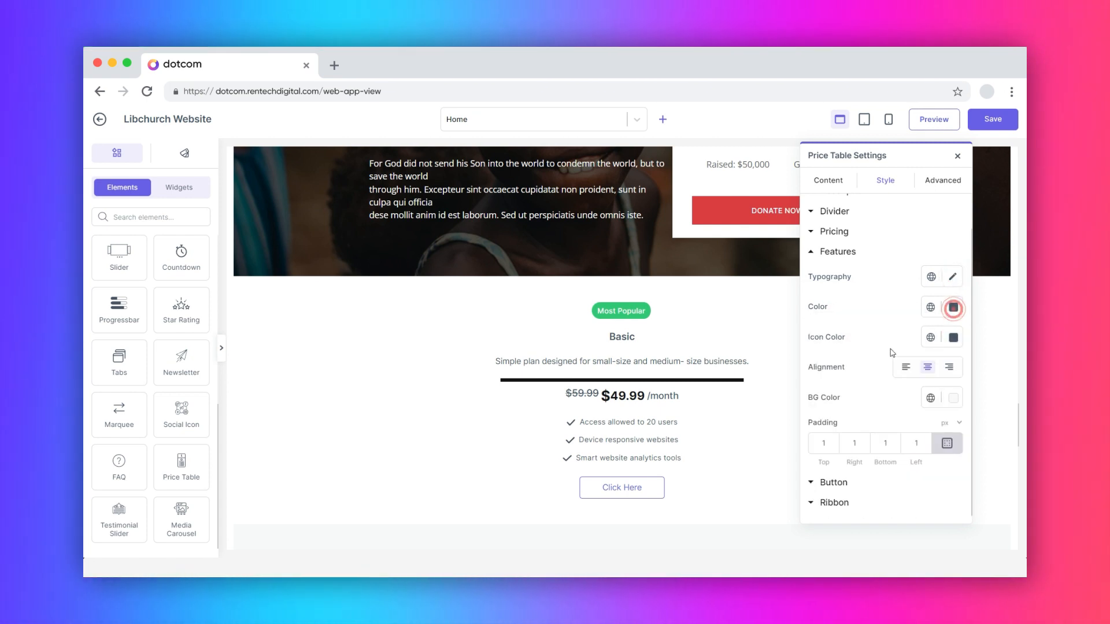
left_click(824, 442)
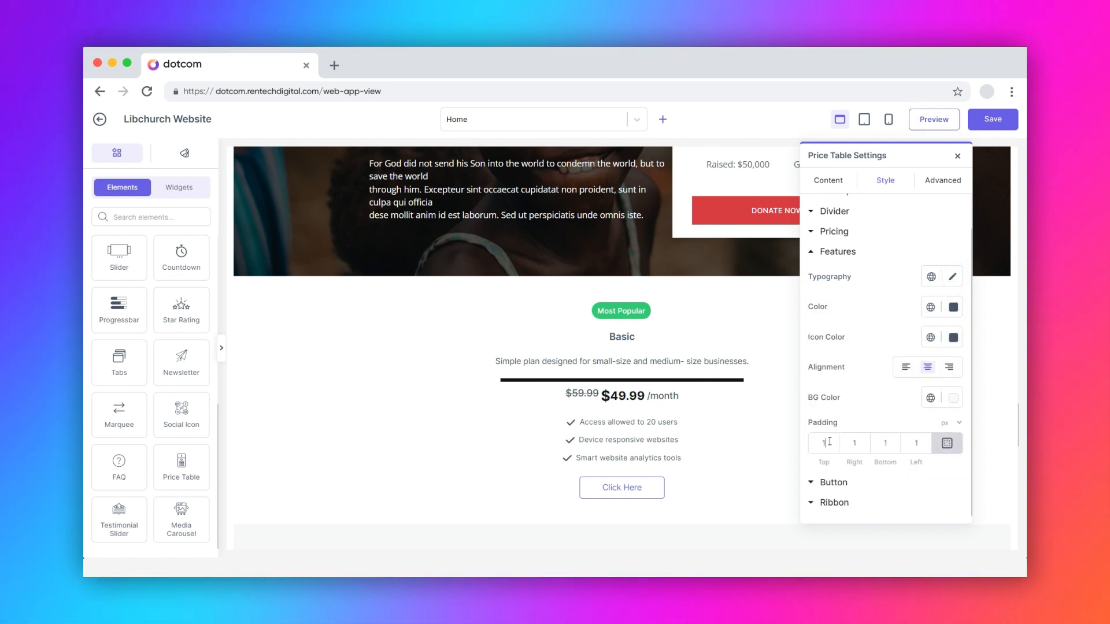
double_click(830, 442)
type("5")
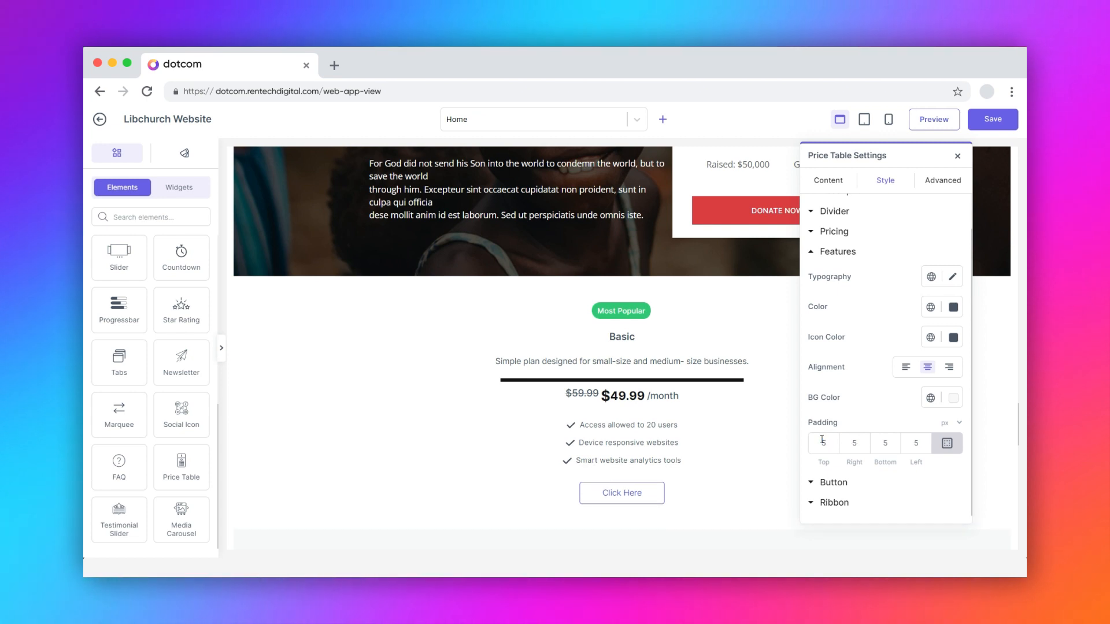
Step: Examine the button's normal and hover style settings, including its radius and padding
left_click(834, 483)
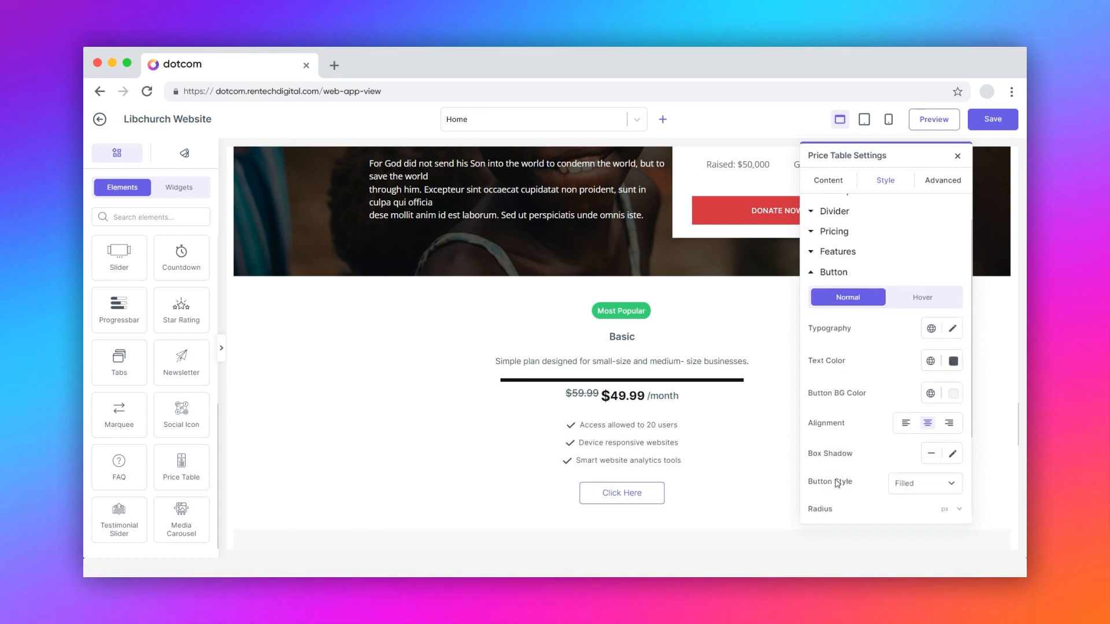
left_click(923, 298)
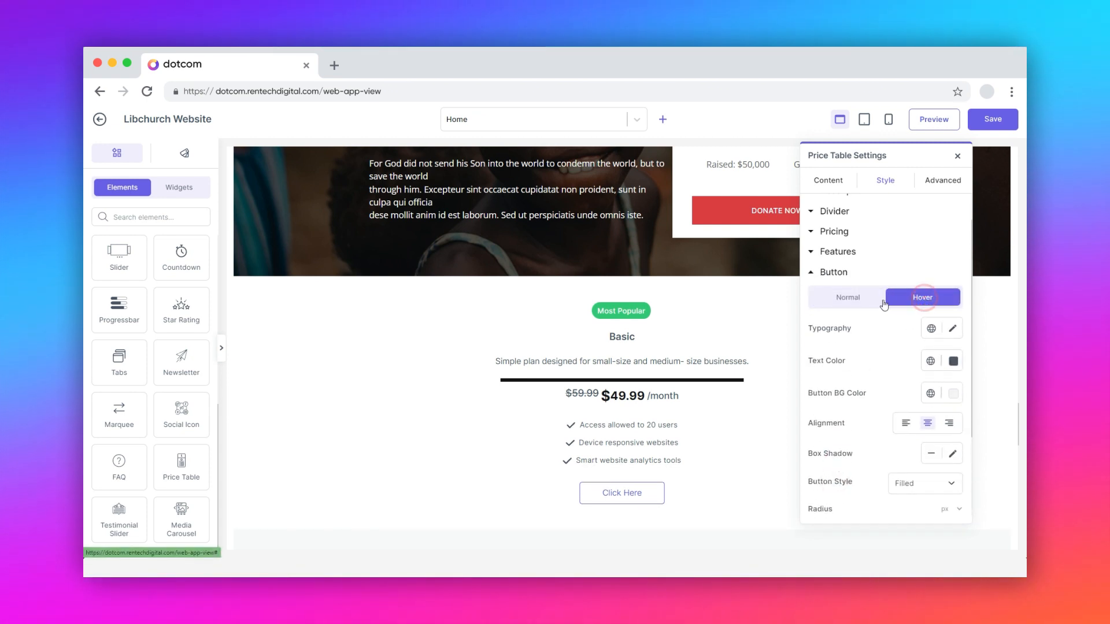
left_click(855, 307)
scroll(838, 405, "down", 3)
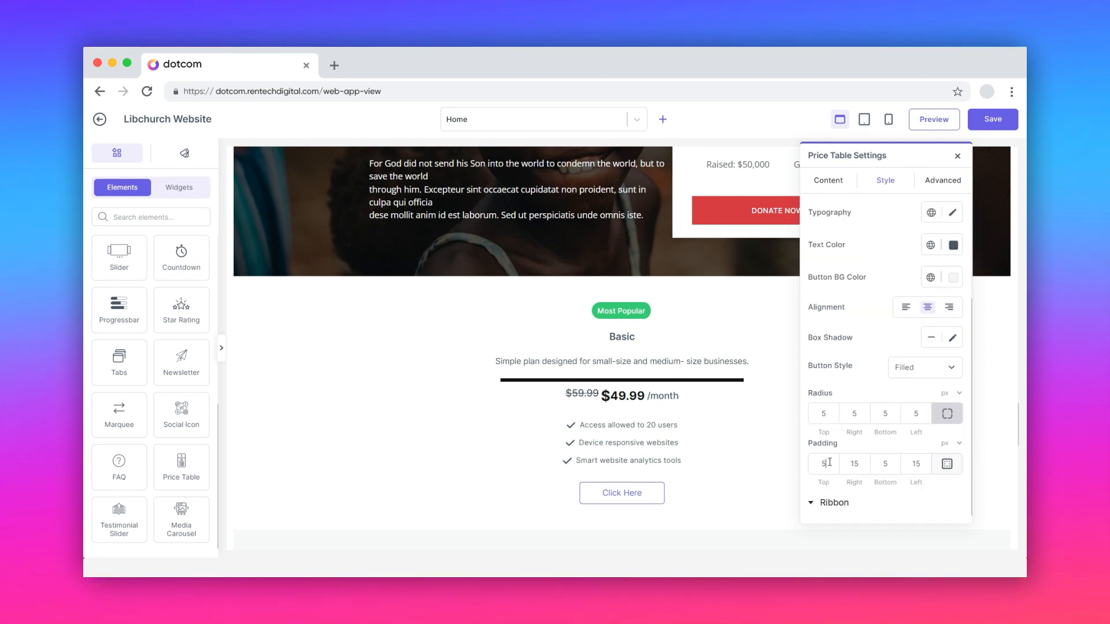
Step: Review the ribbon's style settings and set its border type to None after trying another option
left_click(834, 502)
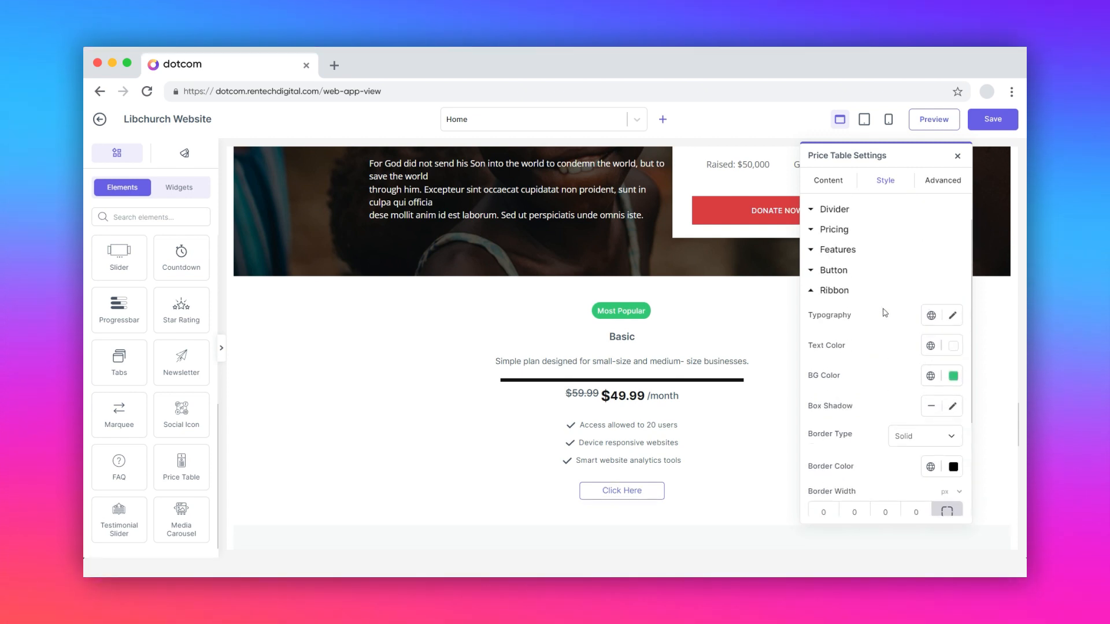
scroll(891, 346, "down", 3)
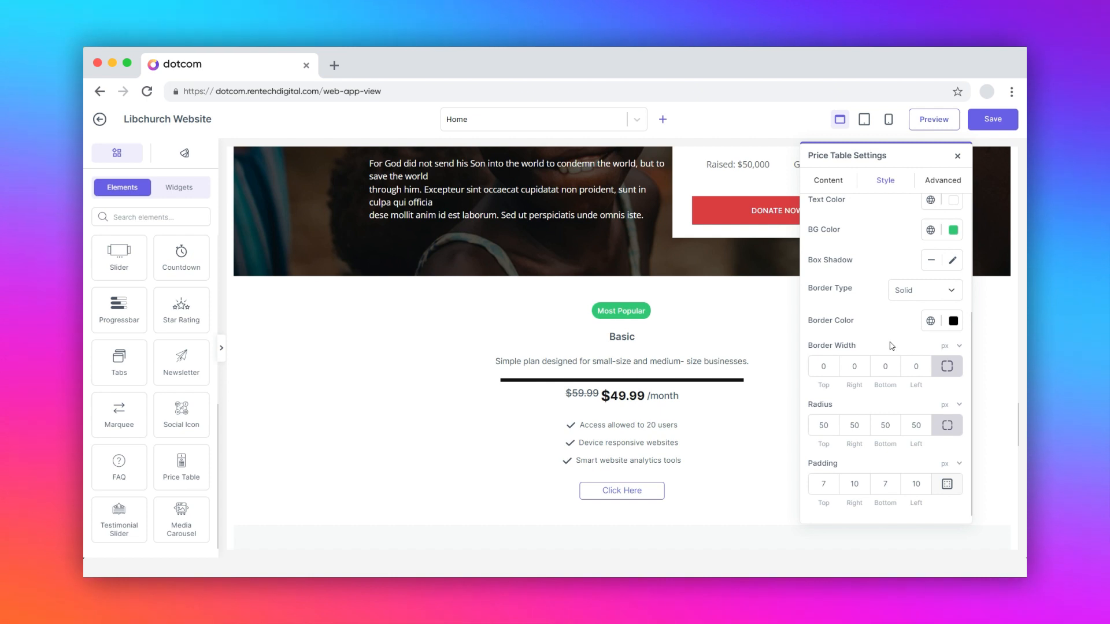
left_click(925, 290)
left_click(912, 322)
left_click(921, 290)
left_click(920, 308)
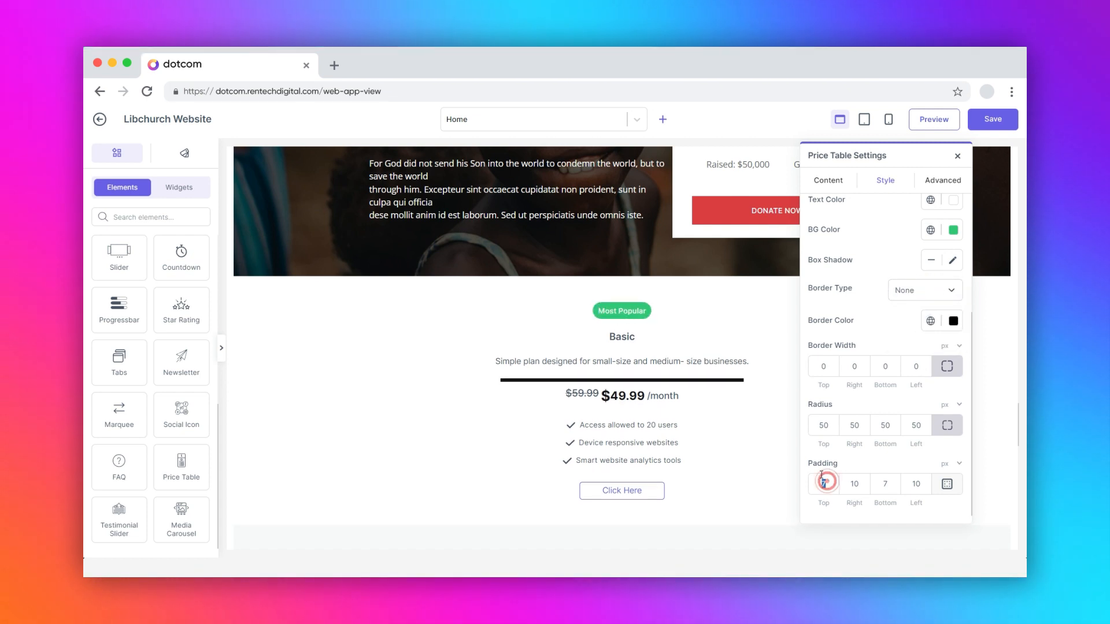
scroll(877, 305, "up", 5)
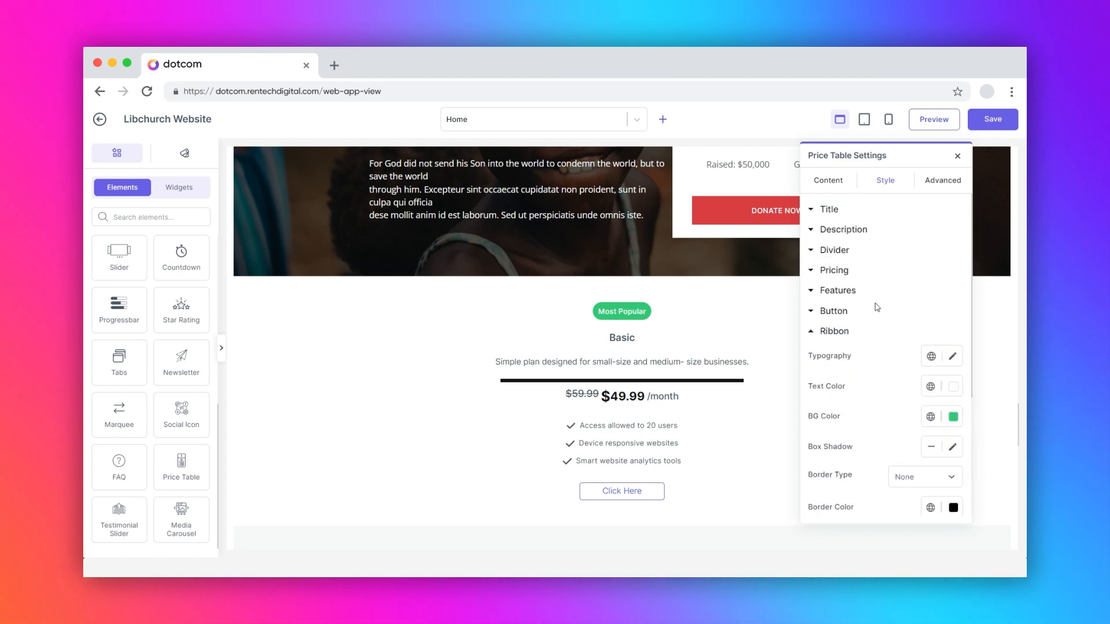
Step: Examine the price table's advanced width options, Z-Index, CSS ID and CSS Classes fields
left_click(941, 182)
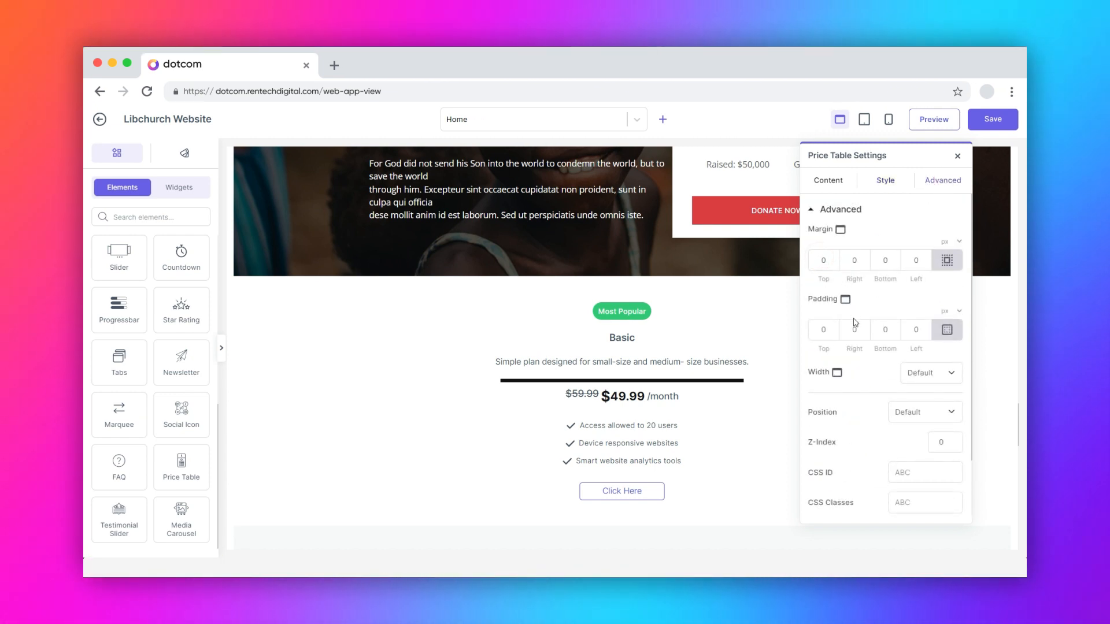
left_click(921, 374)
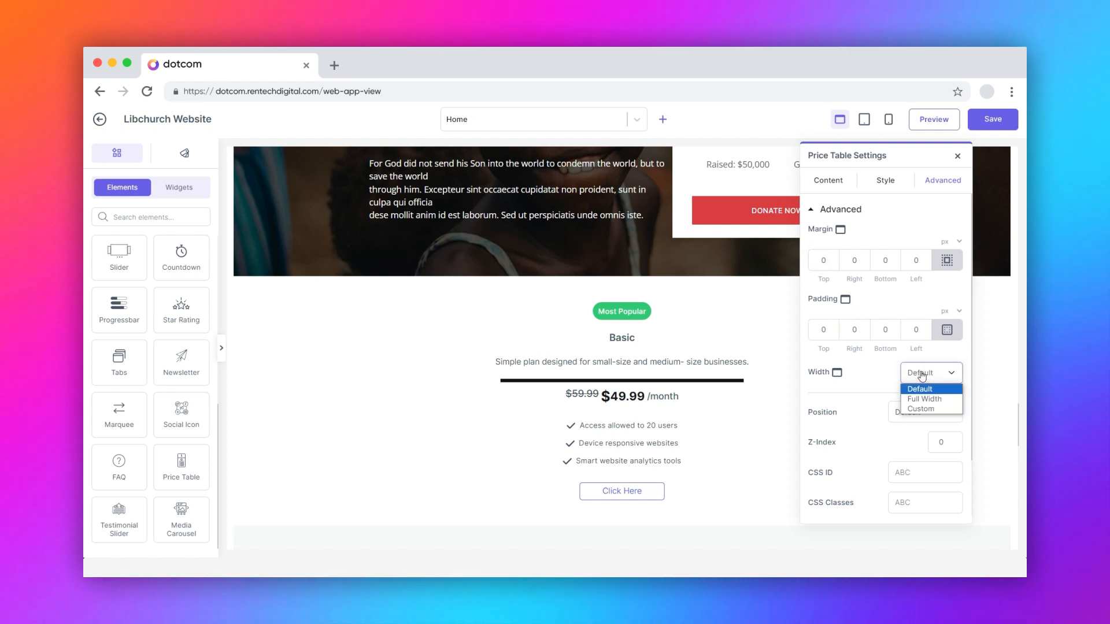
left_click(921, 374)
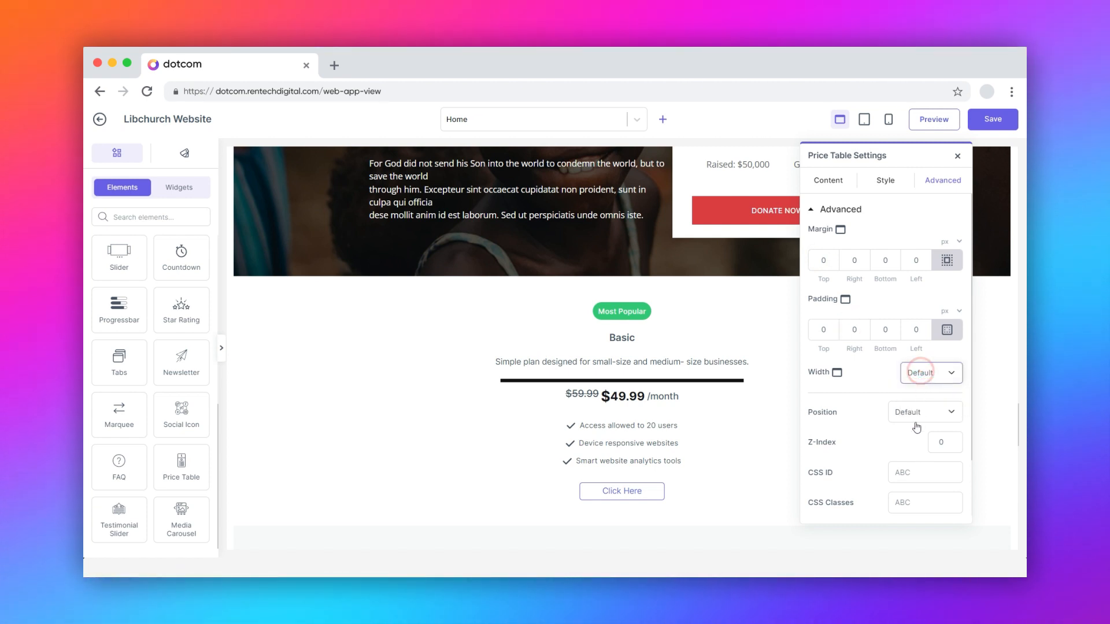
left_click(934, 441)
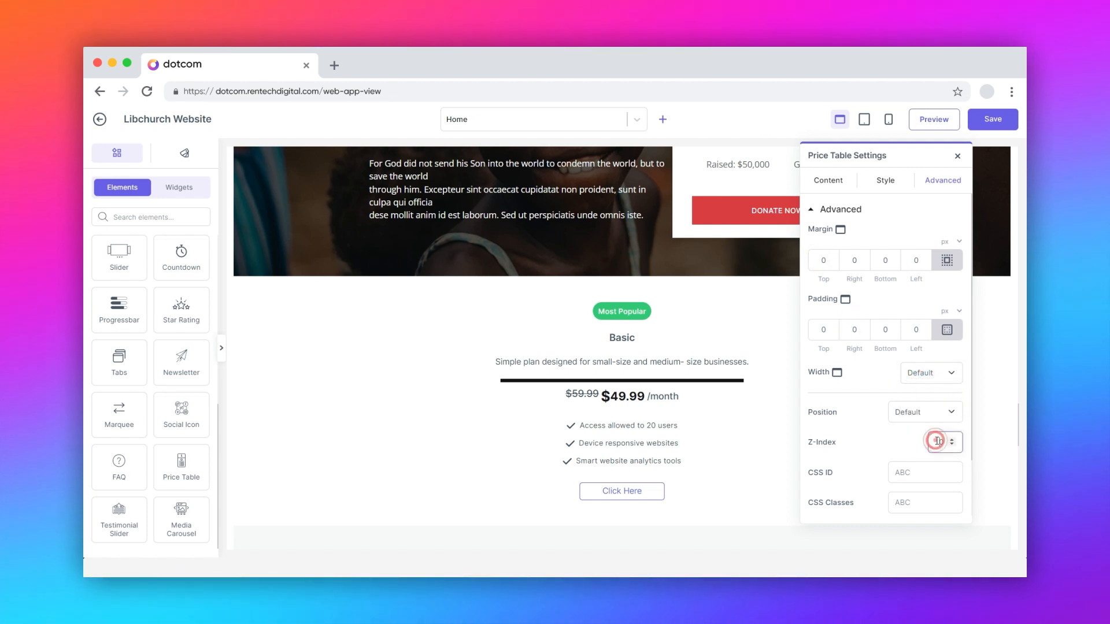
left_click(906, 480)
scroll(903, 457, "down", 1)
left_click(908, 437)
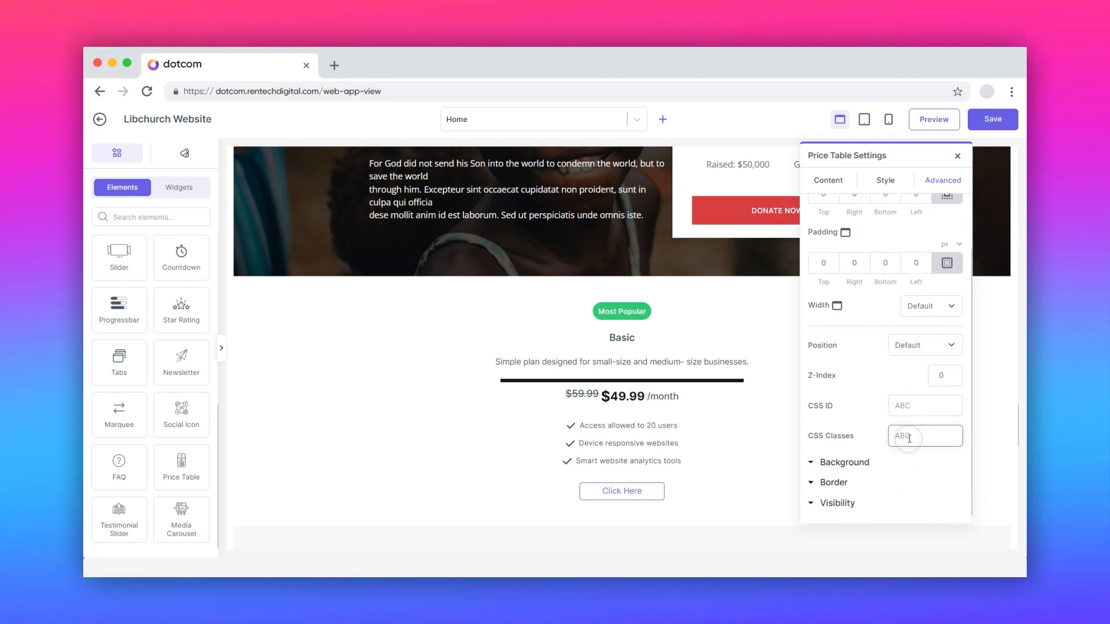
Step: Examine the price table's background settings for the normal and hover states and the available background types
left_click(845, 462)
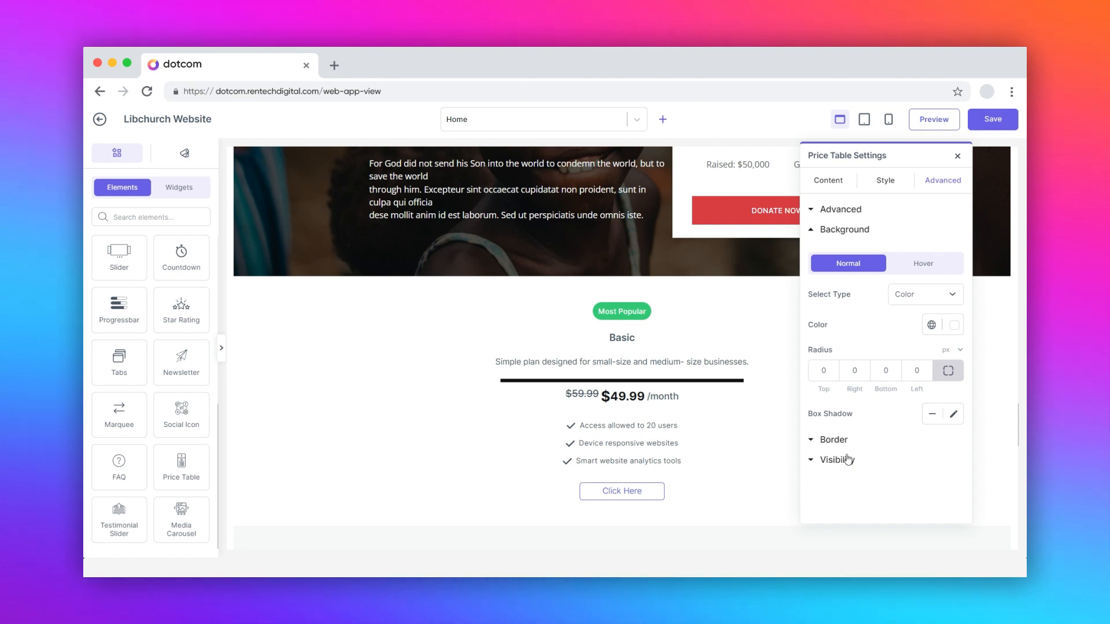
left_click(922, 261)
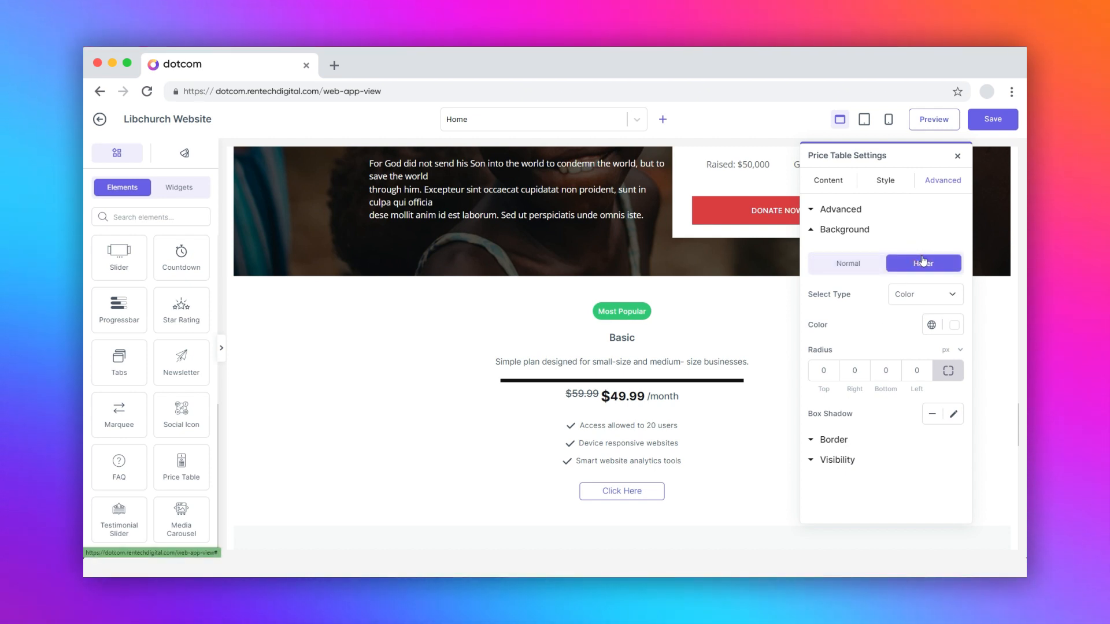
left_click(847, 263)
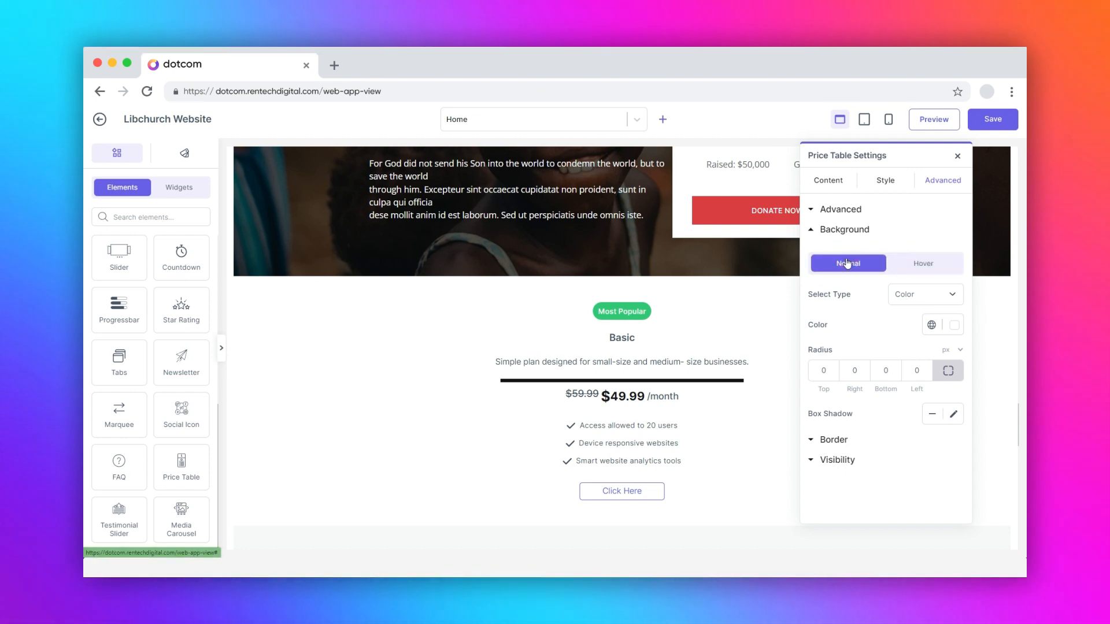
left_click(916, 295)
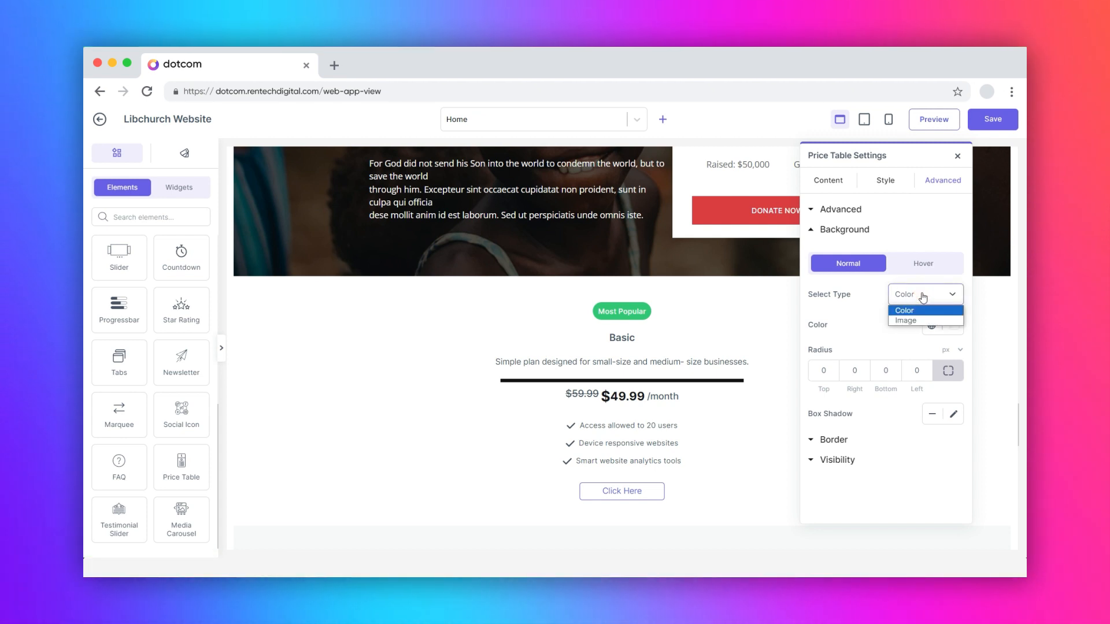
left_click(924, 297)
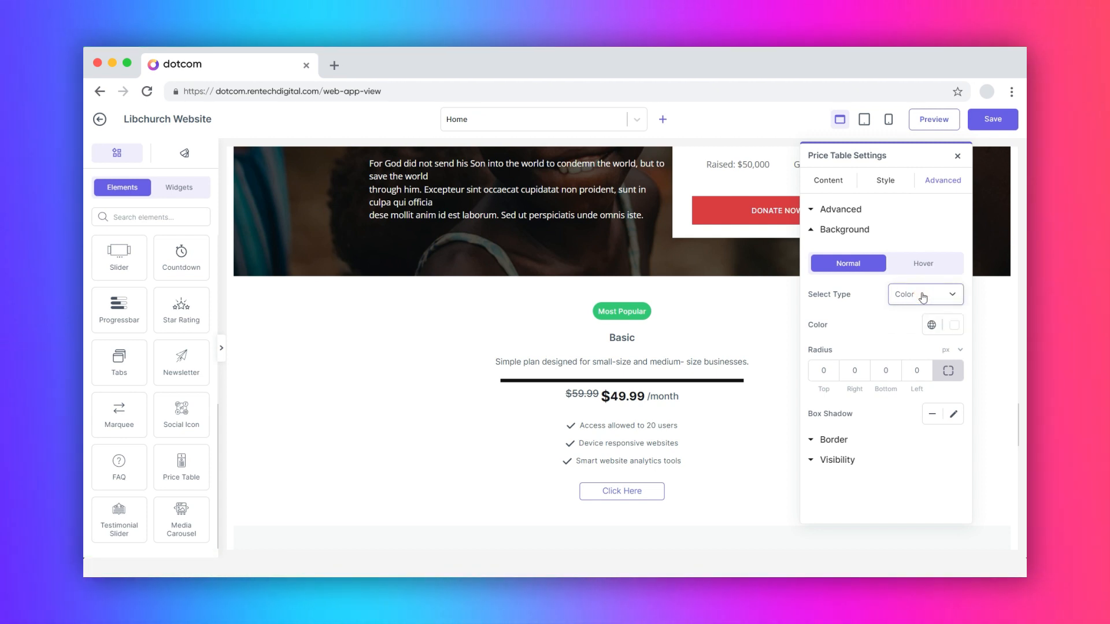
Step: Examine the price table's background colour picker and box shadow options for the normal state
left_click(955, 324)
left_click(955, 325)
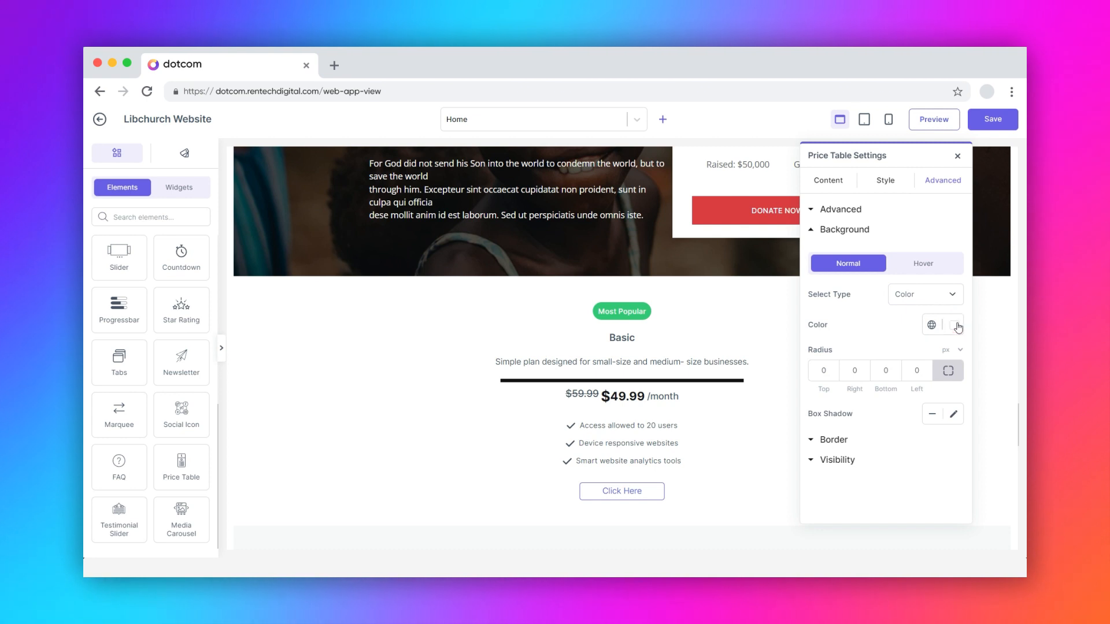
left_click(952, 417)
left_click(954, 414)
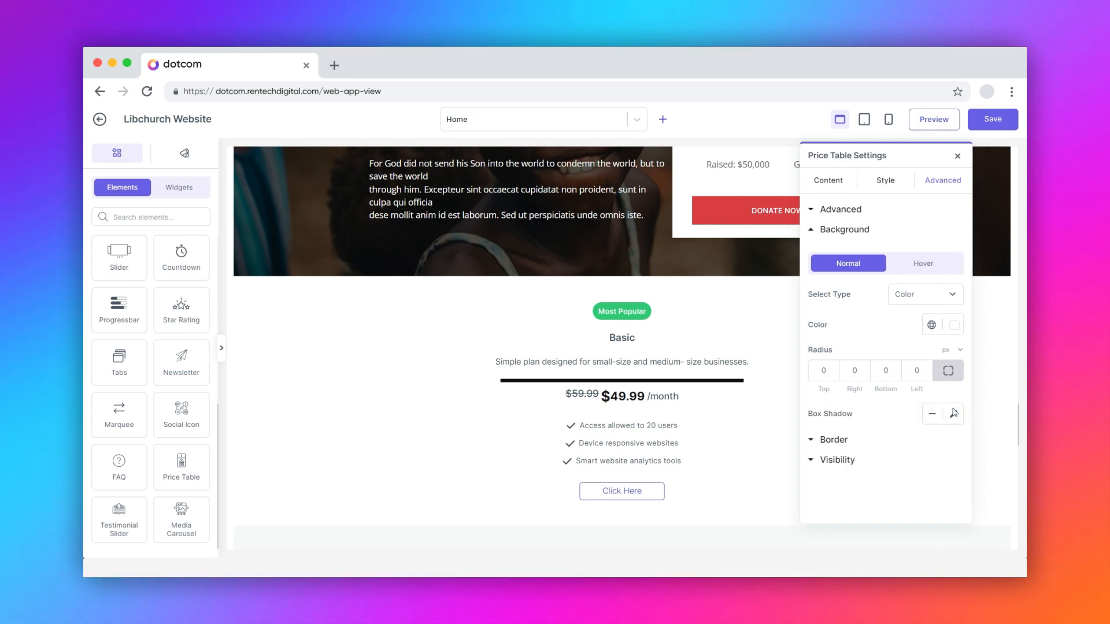
Step: Examine the price table's available border types and its border settings for the normal and hover states
left_click(832, 440)
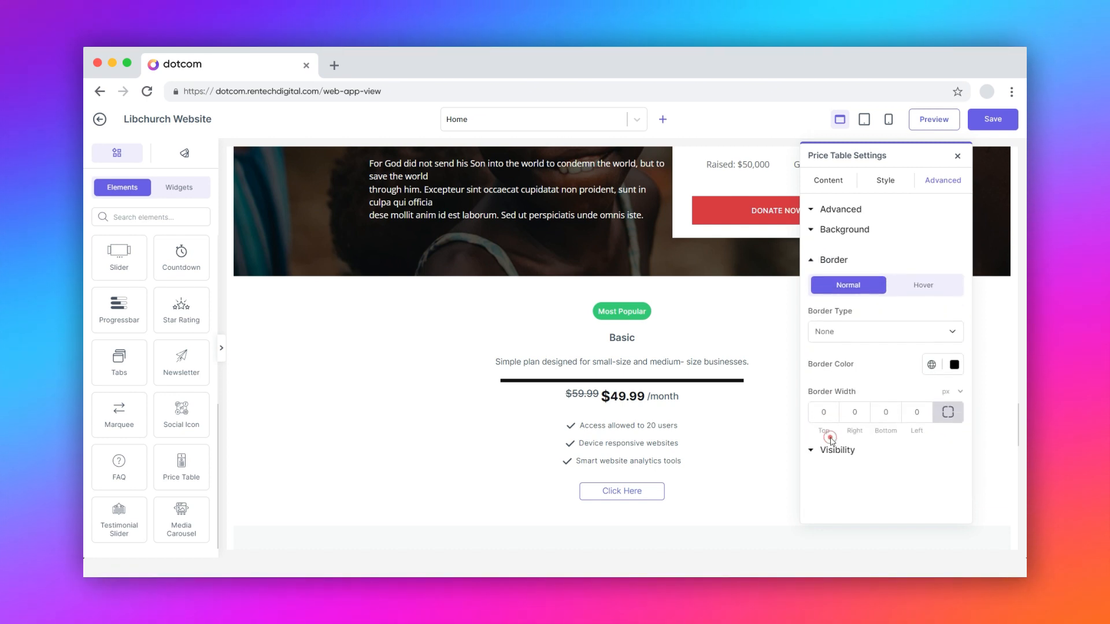
left_click(873, 327)
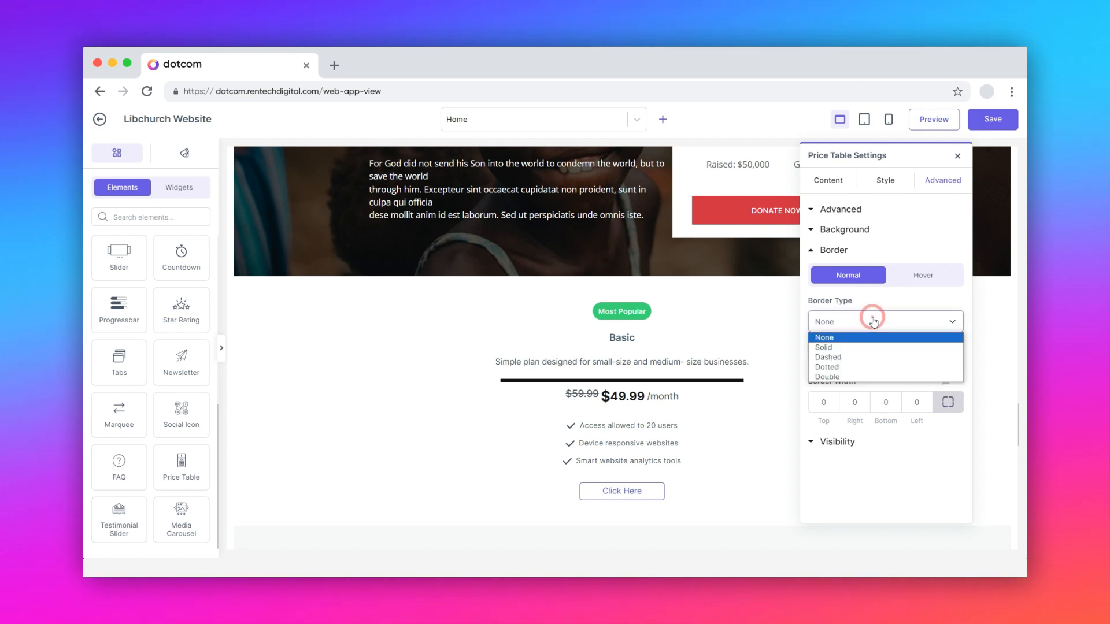
left_click(874, 322)
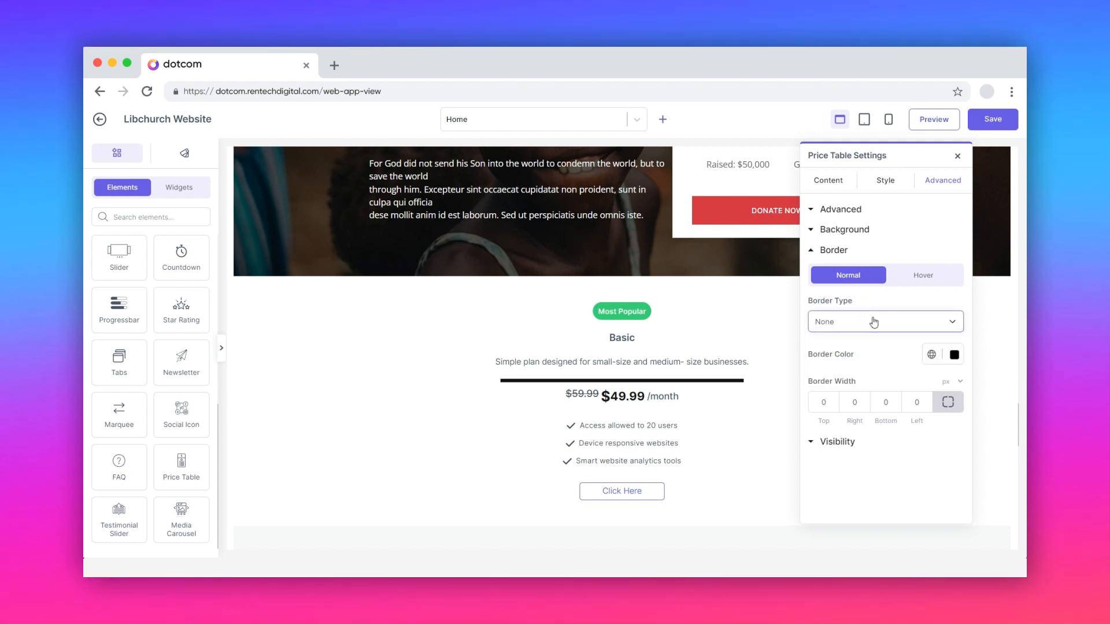
left_click(921, 280)
left_click(860, 281)
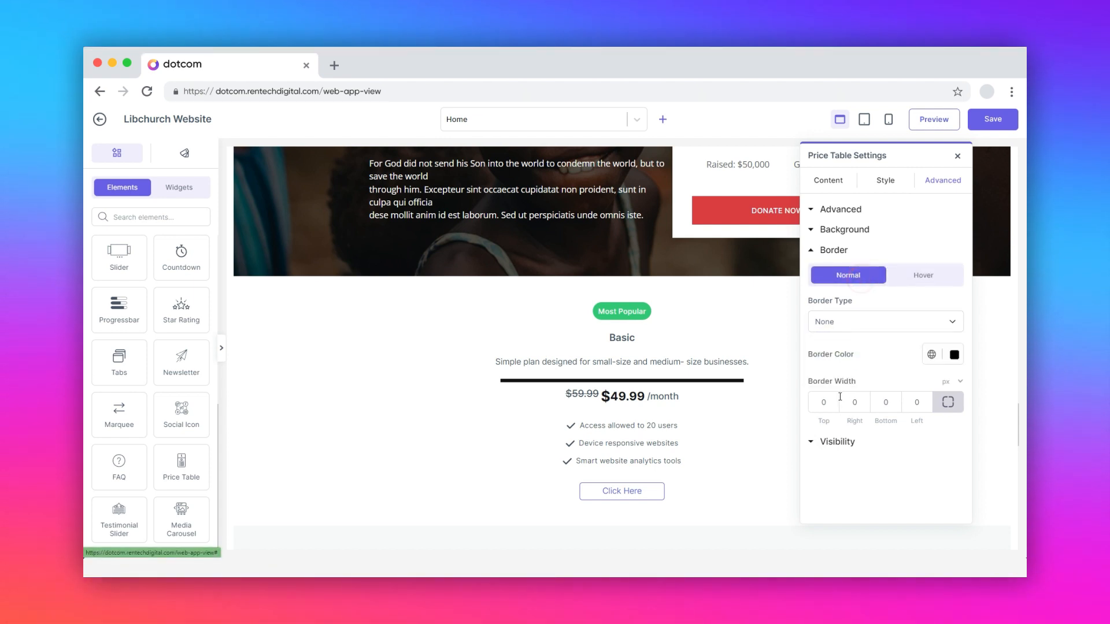
Step: Try hiding the price table on desktop, tablet portrait and mobile portrait, and switch all three options off again
left_click(837, 443)
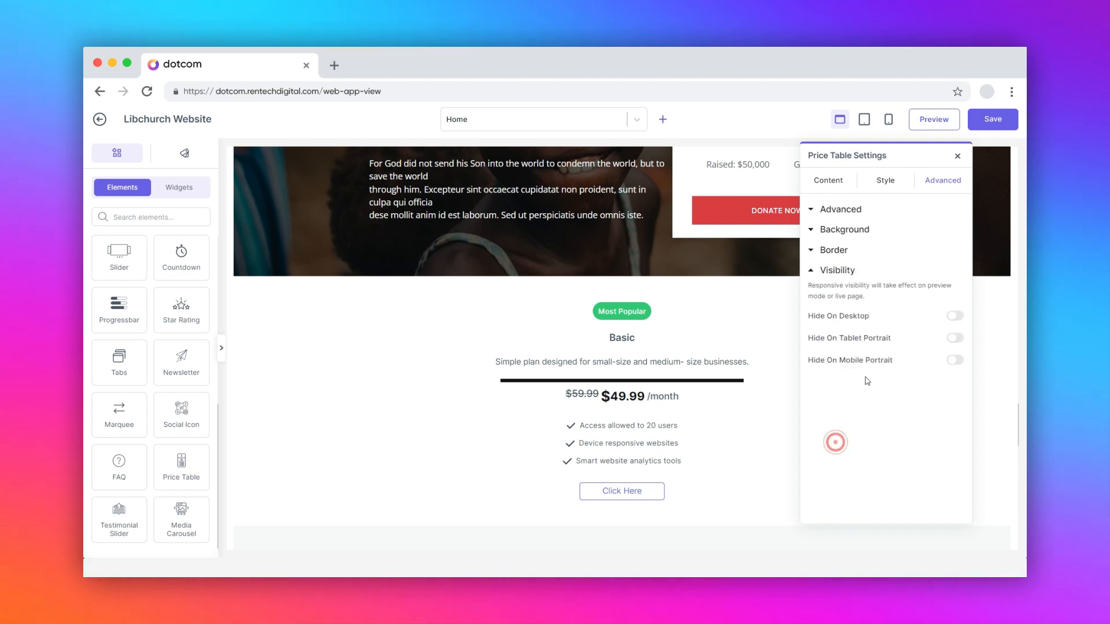
left_click(955, 316)
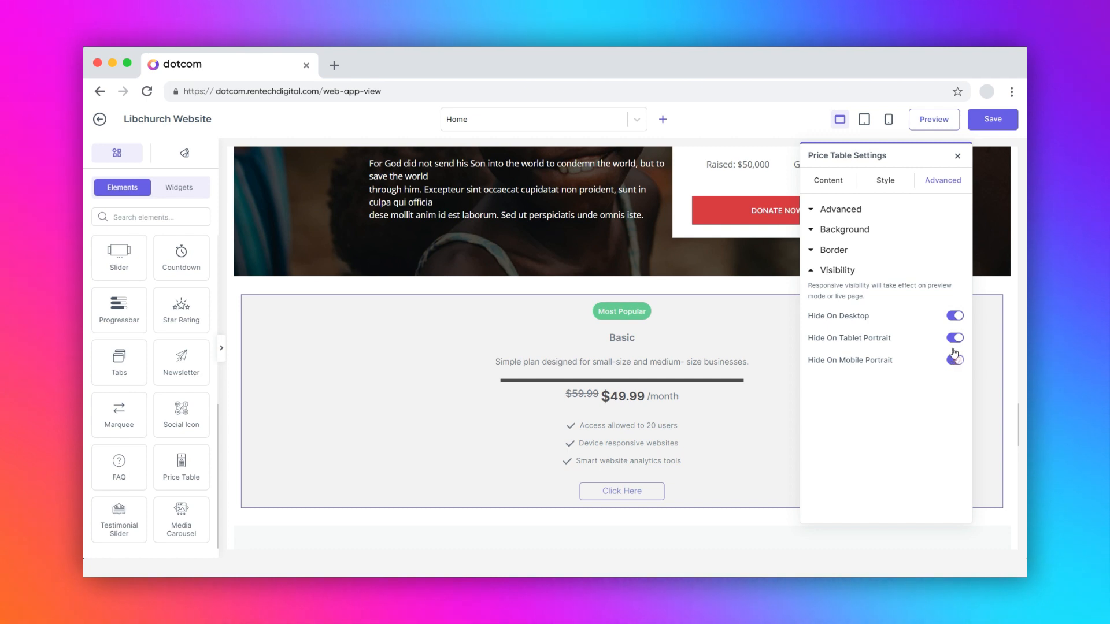
left_click(954, 359)
left_click(955, 337)
left_click(954, 317)
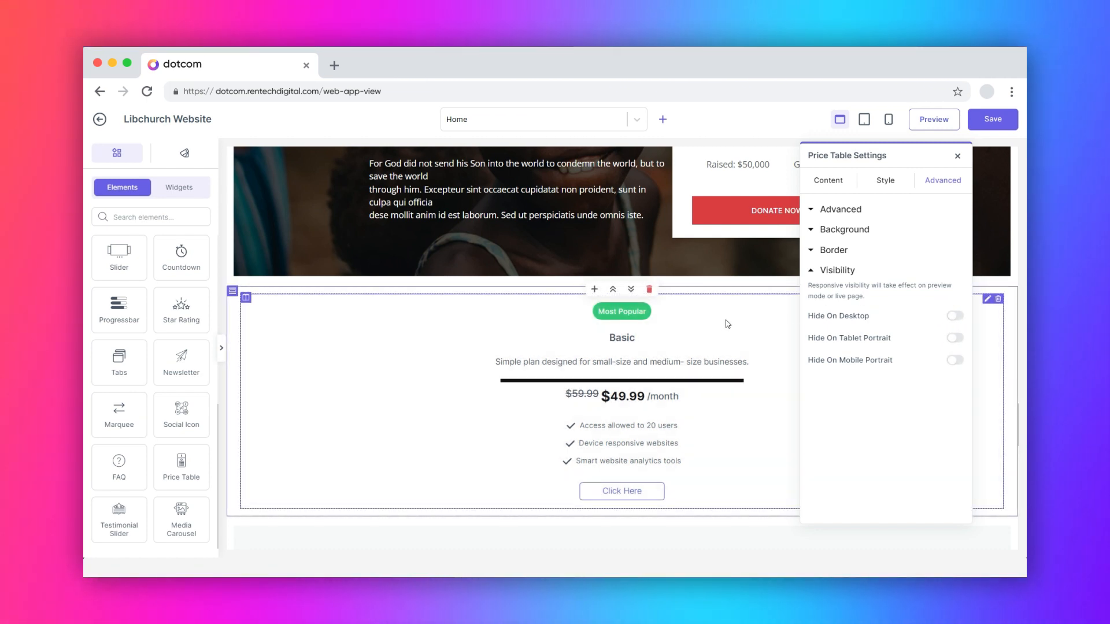
Step: Set the width of the column holding the price table to Custom at 100% and its column gap to 50 px
left_click(246, 298)
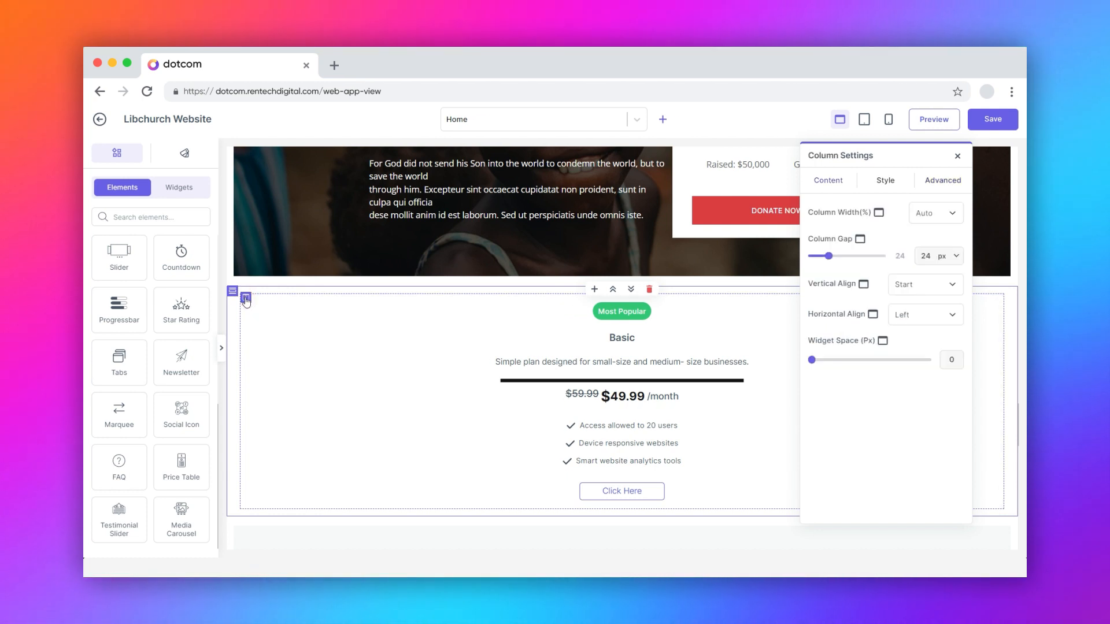
left_click(919, 215)
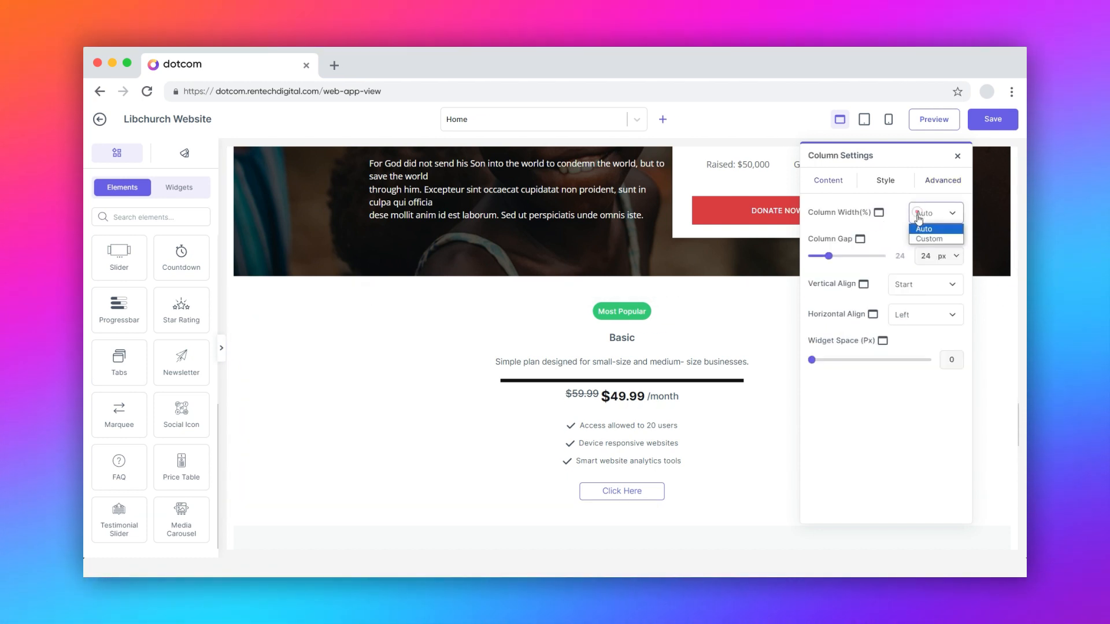
left_click(924, 239)
mouse_move(905, 243)
left_mouse_down()
mouse_move(873, 244)
mouse_move(906, 245)
left_mouse_up()
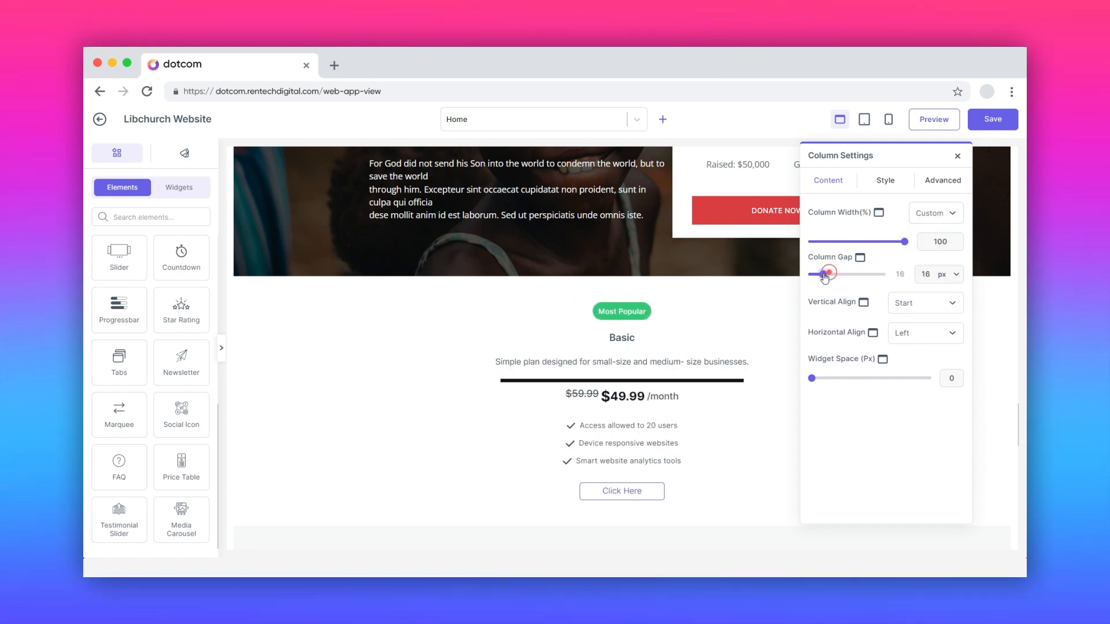
left_click_drag(832, 278, 848, 276)
Step: Set the column's horizontal alignment to Center and try out a larger widget space
left_click(906, 336)
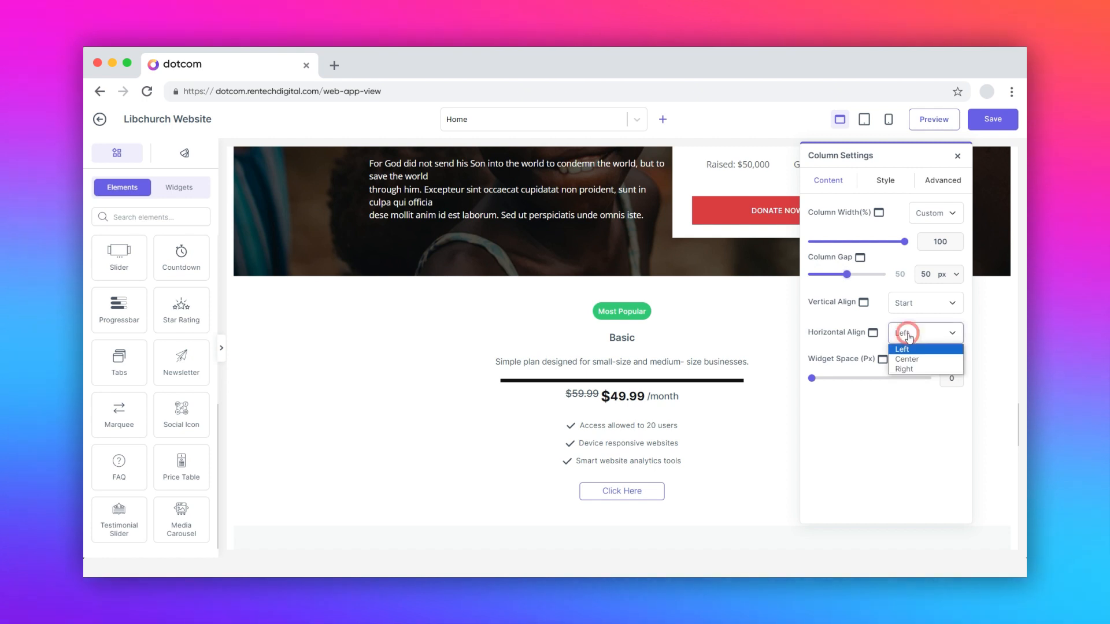
left_click(908, 359)
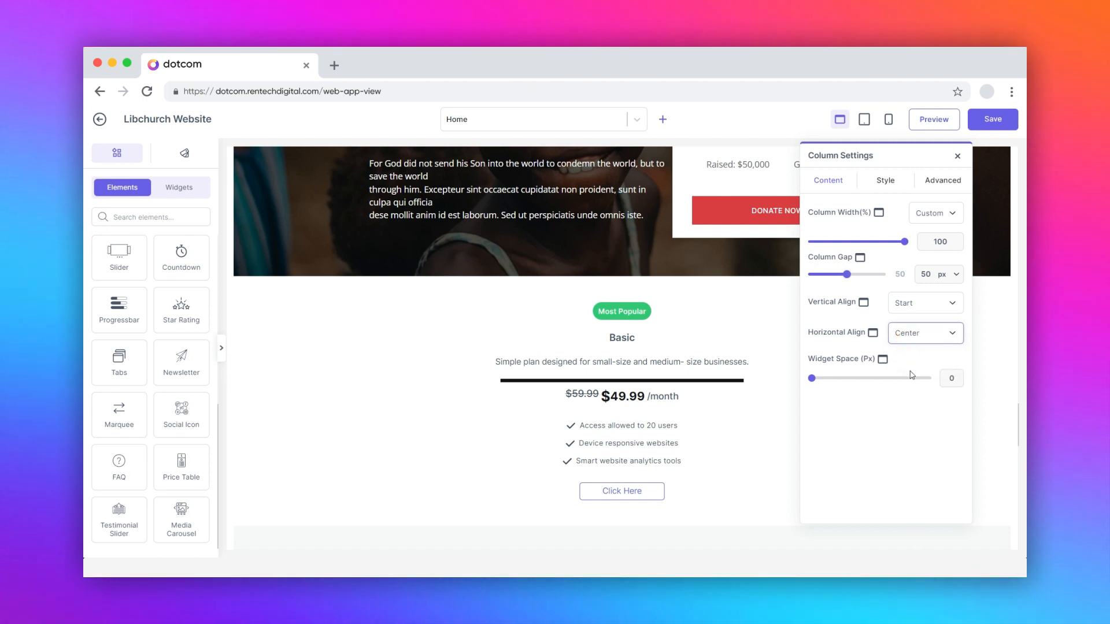
left_click_drag(821, 380, 840, 380)
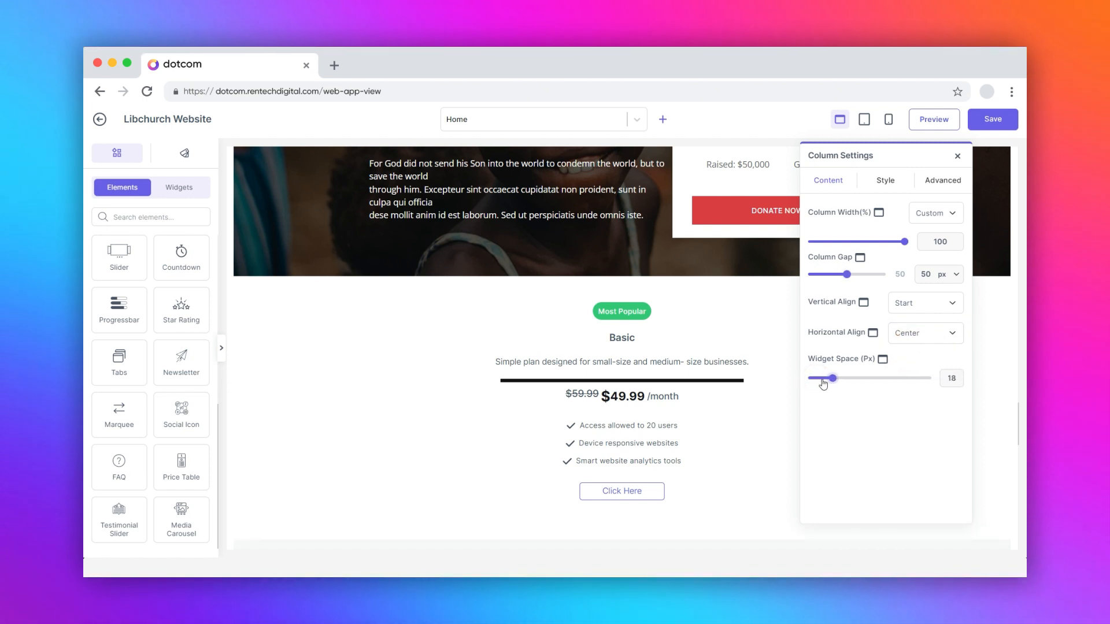
Step: Examine the column's style settings: normal and hover background, radius, box shadow and border
left_click(882, 184)
left_click(914, 243)
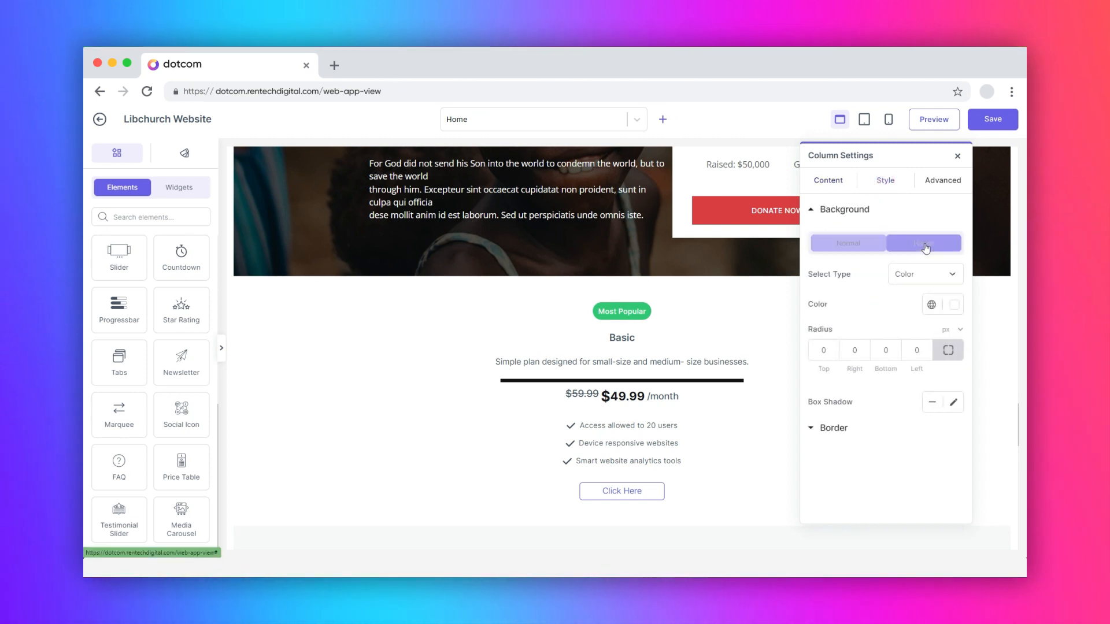
left_click(843, 246)
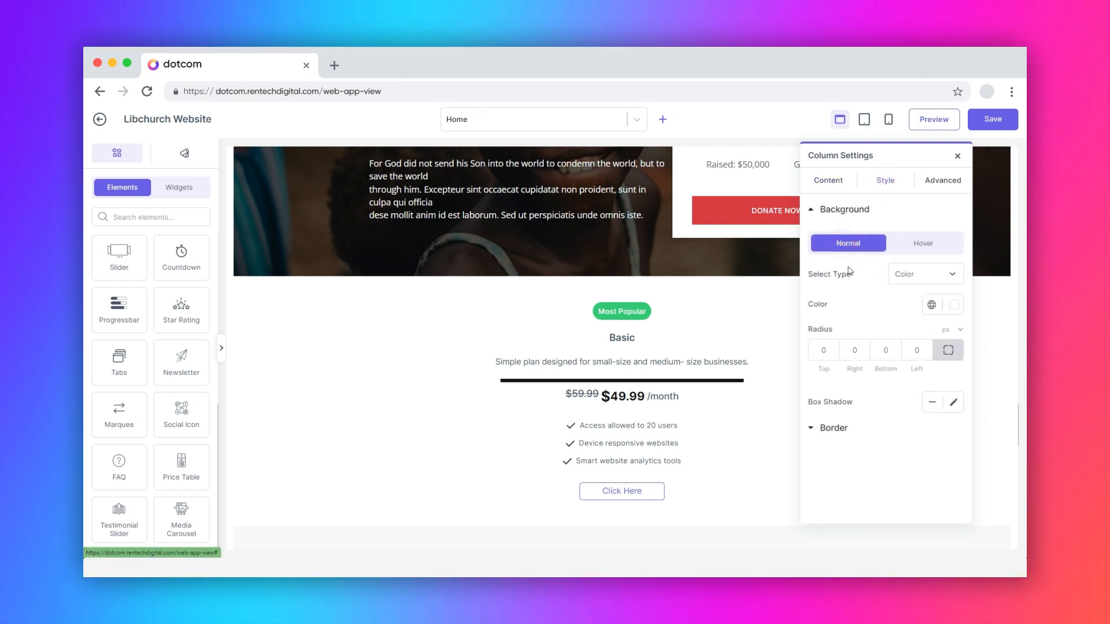
left_click(824, 350)
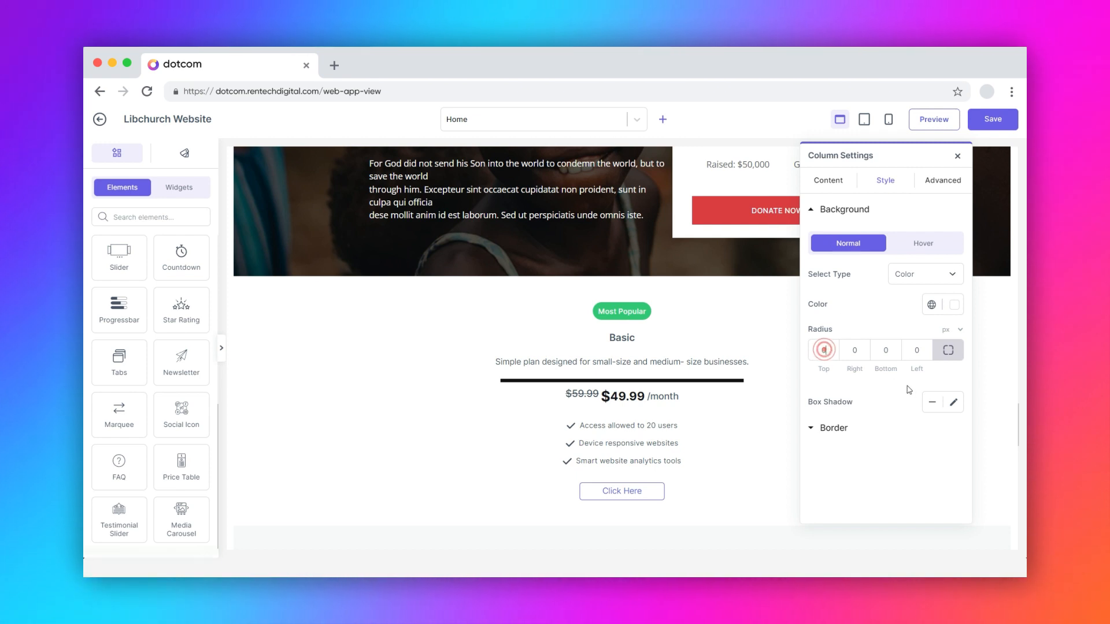
left_click(954, 403)
left_click(954, 403)
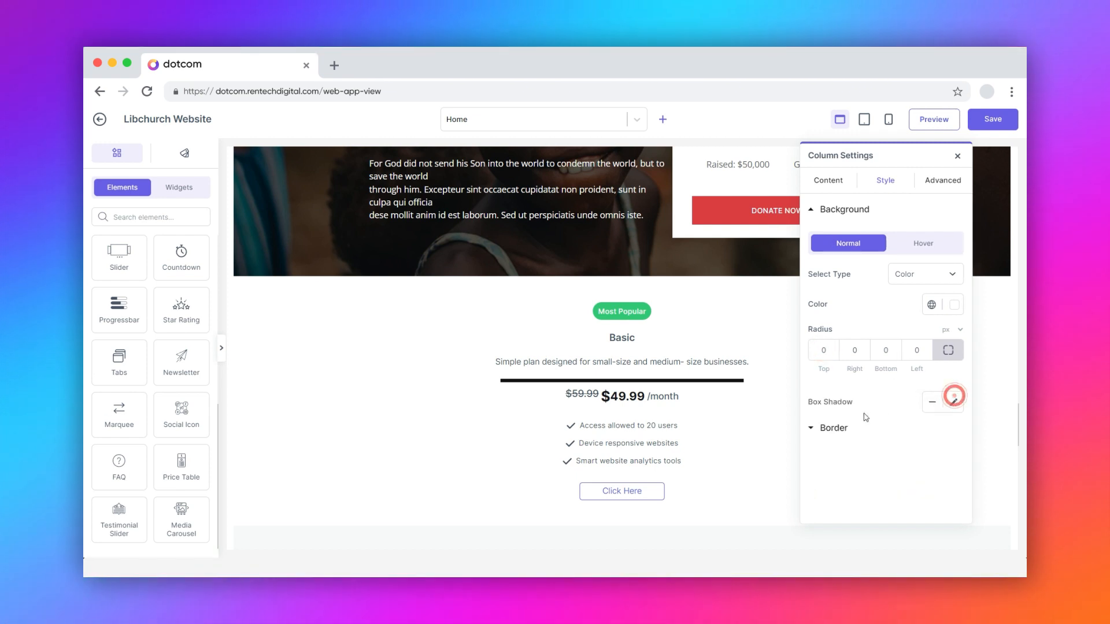
left_click(835, 429)
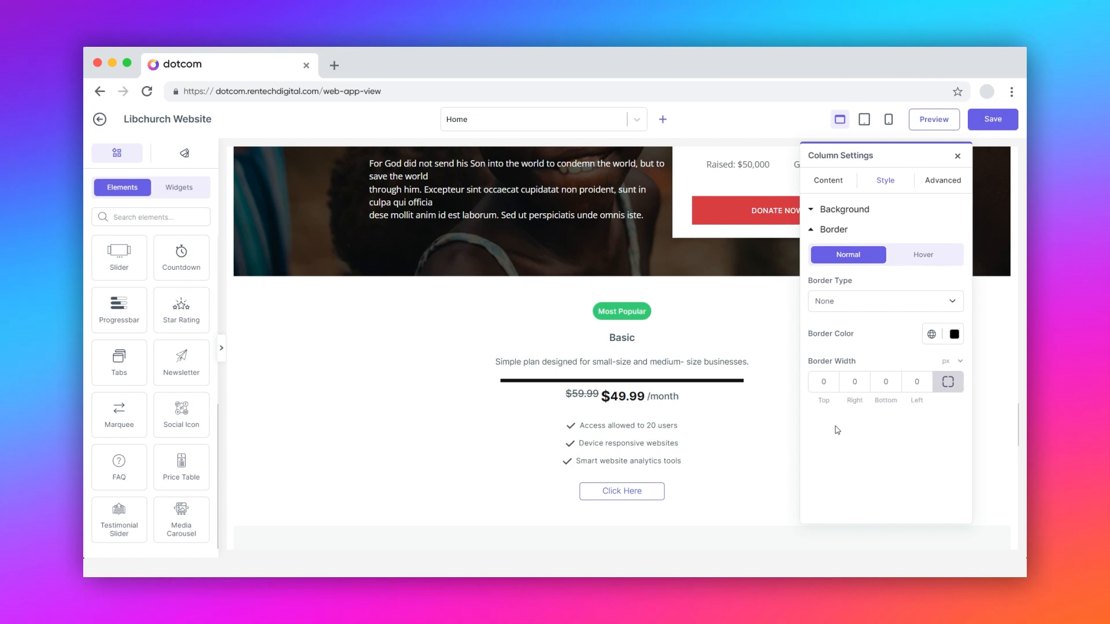
Step: Examine the column's advanced settings: margin, padding, CSS ID, CSS Classes and responsive visibility
left_click(942, 180)
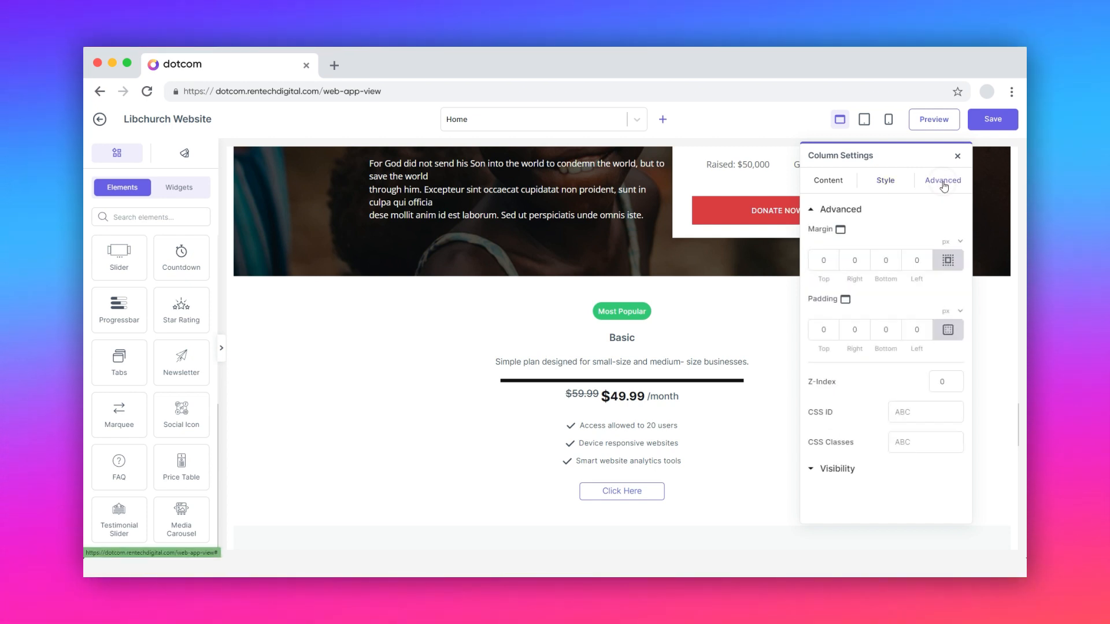
left_click(824, 260)
left_click(851, 328)
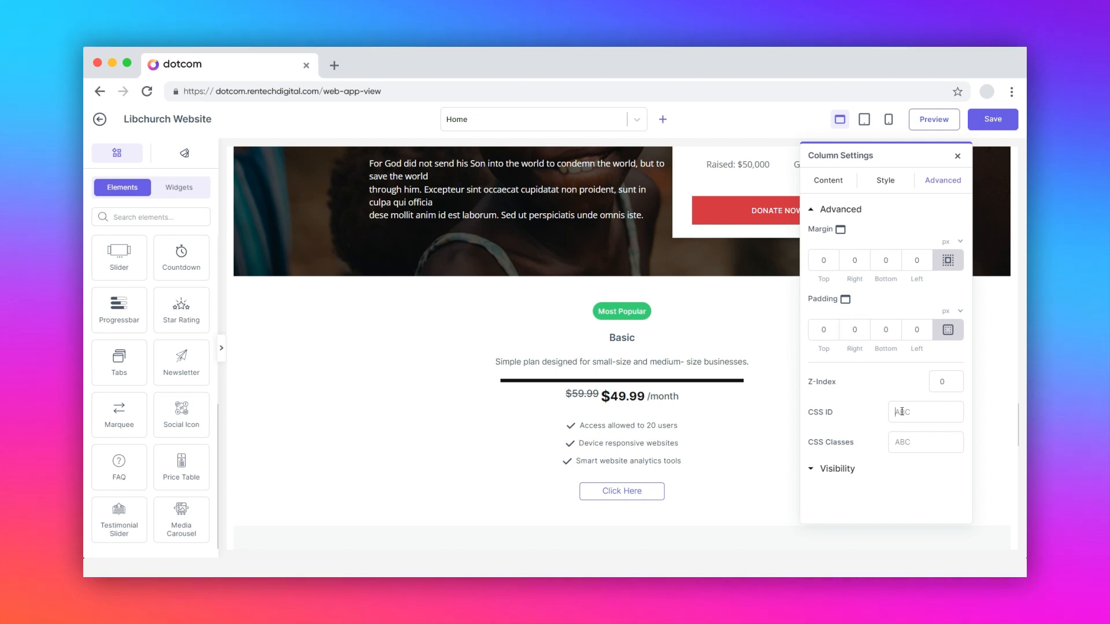
left_click(906, 438)
left_click(849, 467)
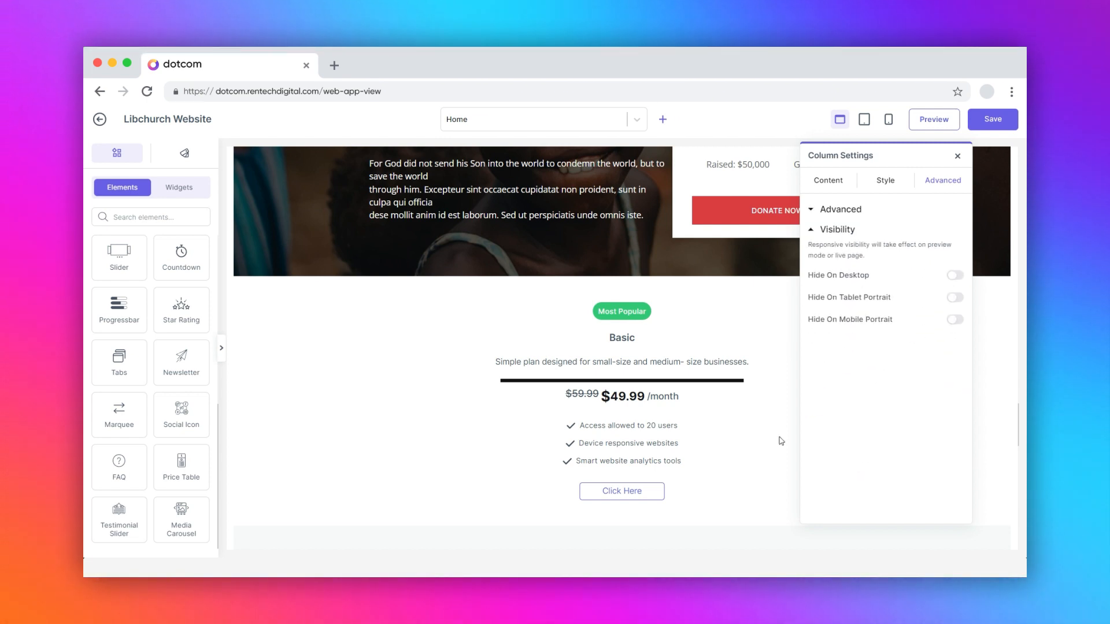
Step: Open the settings of the row containing the price table and review its content, style and advanced options
left_click(232, 292)
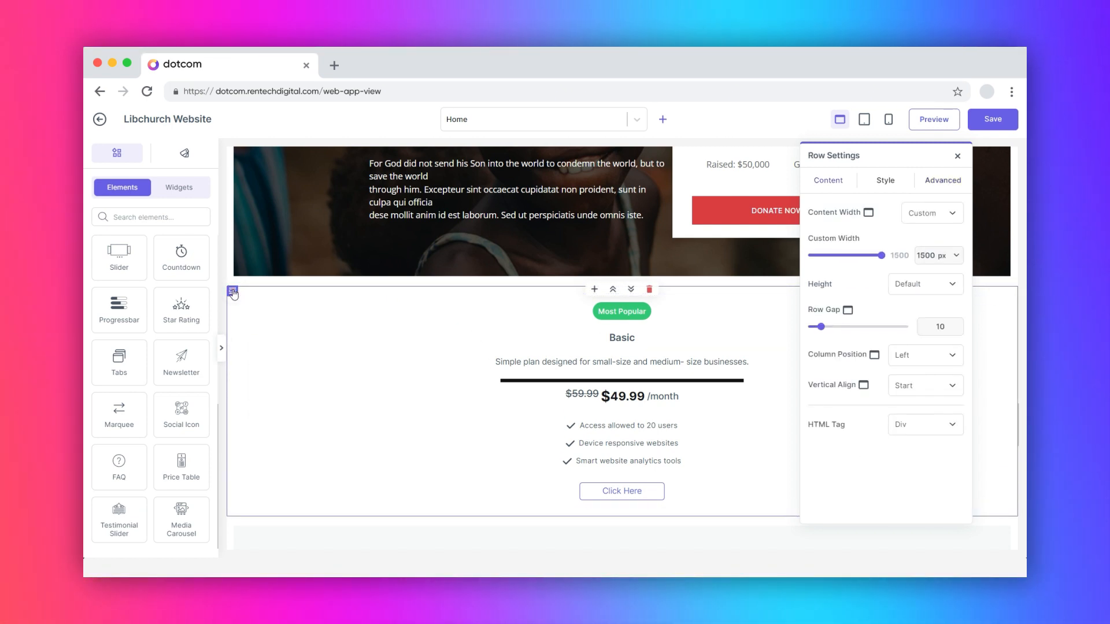
left_click(832, 181)
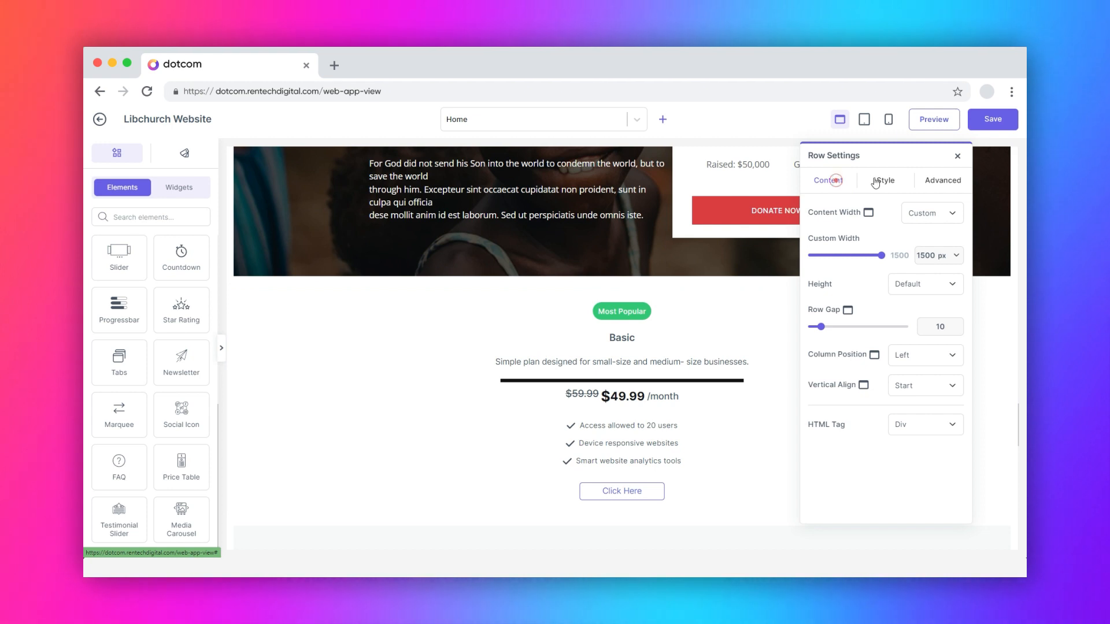
left_click(876, 182)
left_click(948, 182)
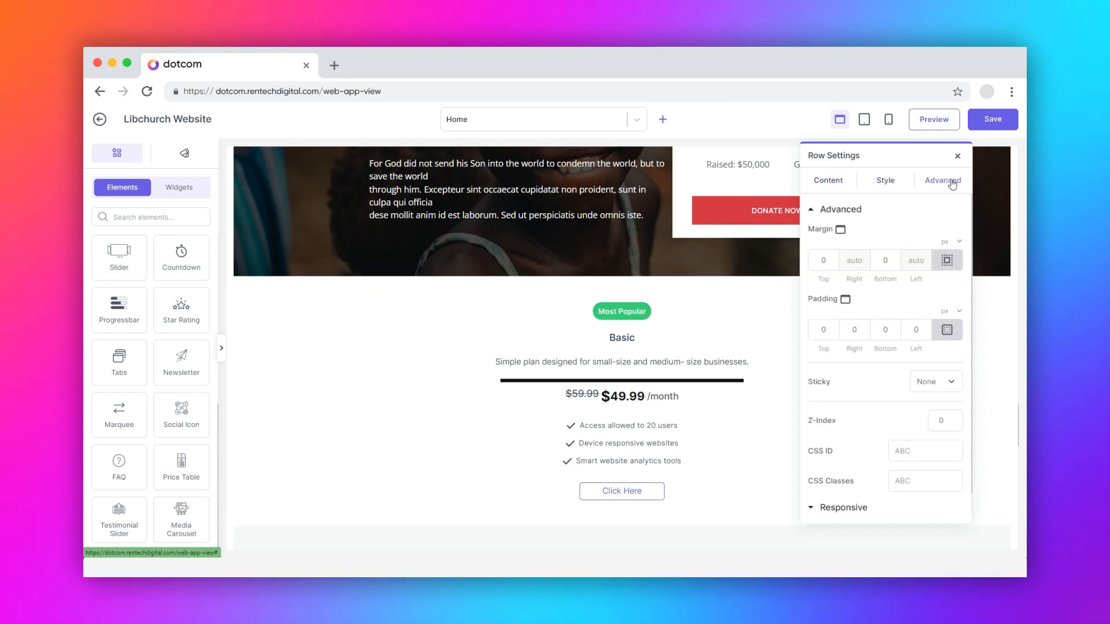
Step: Set the row's custom content width to 570 px and its row gap to 39, and check the HTML tag setting
left_click(832, 184)
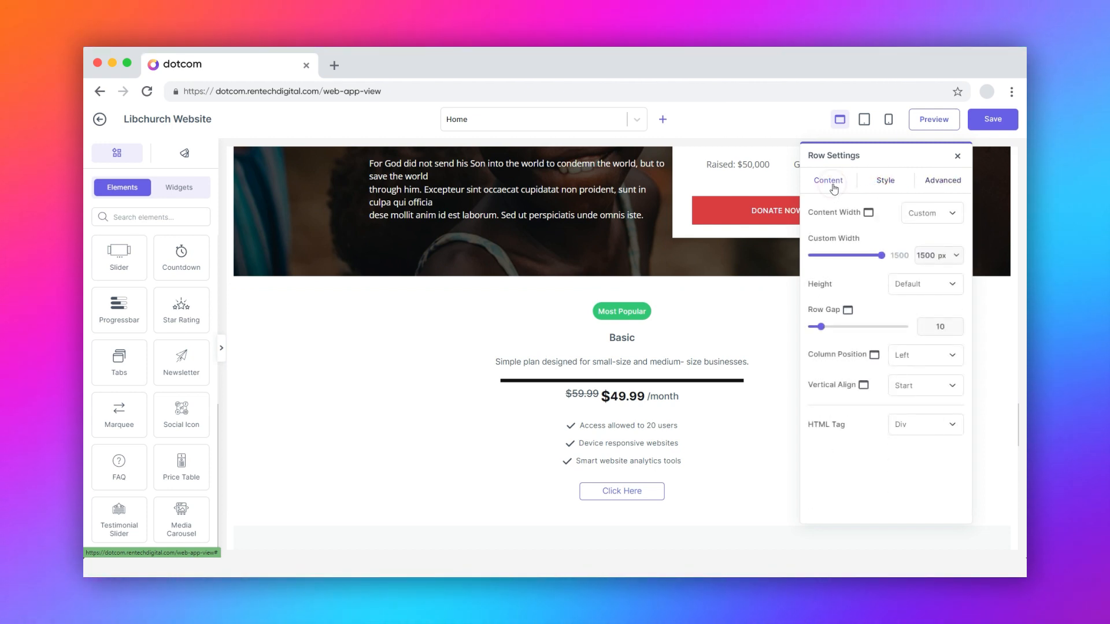
left_click_drag(882, 259, 838, 257)
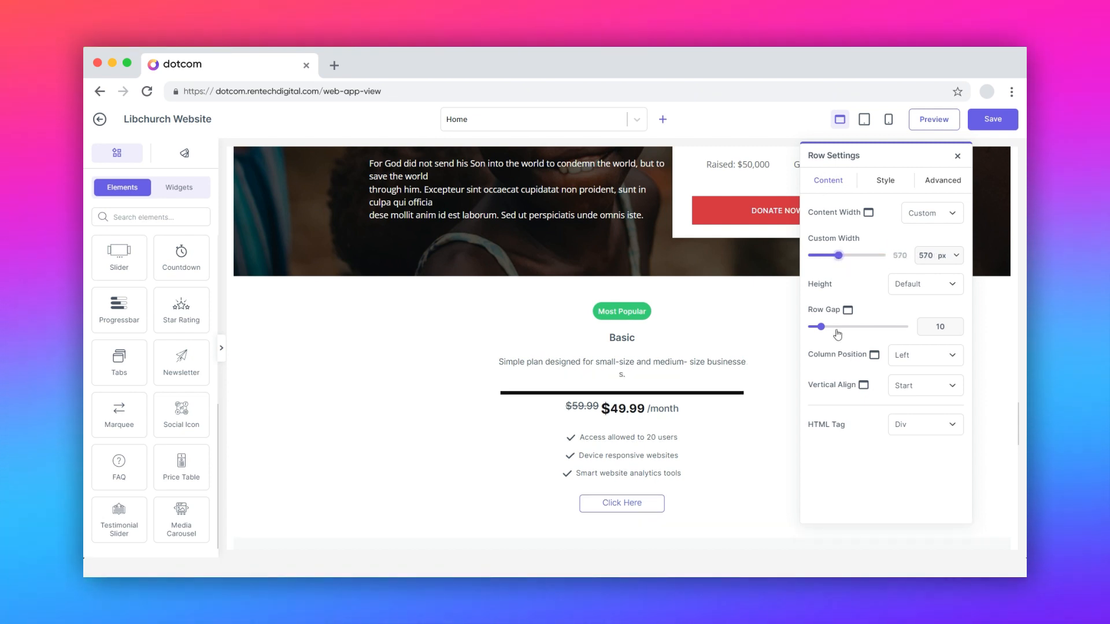
left_click_drag(821, 327, 849, 328)
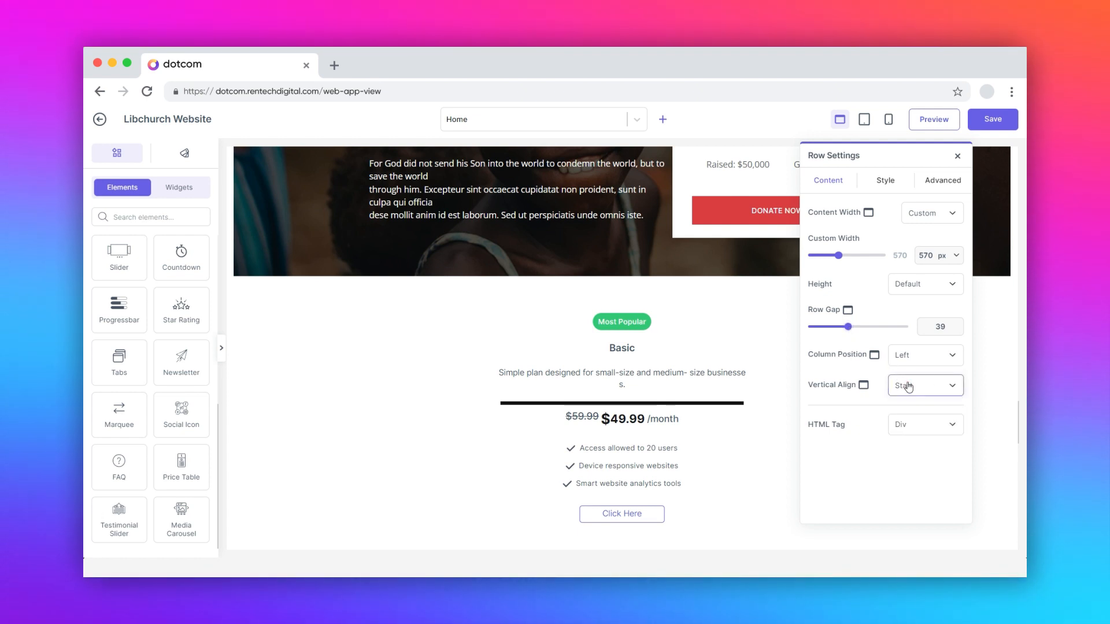
left_click(923, 425)
left_click(923, 426)
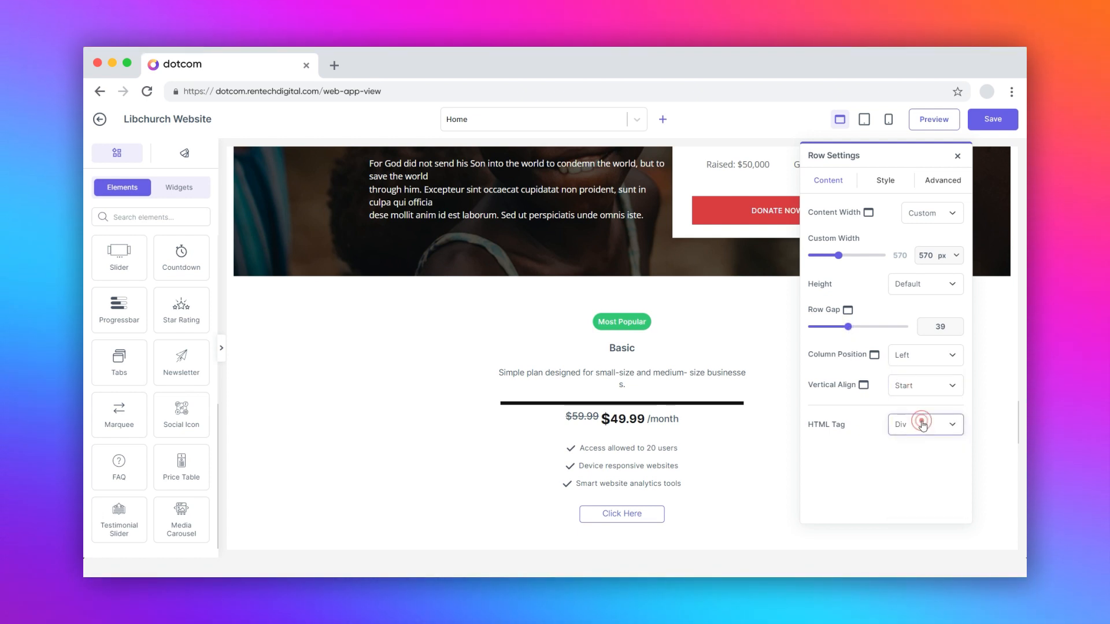
Step: Examine the row's style settings: normal and hover background, colour picker and border options
left_click(887, 181)
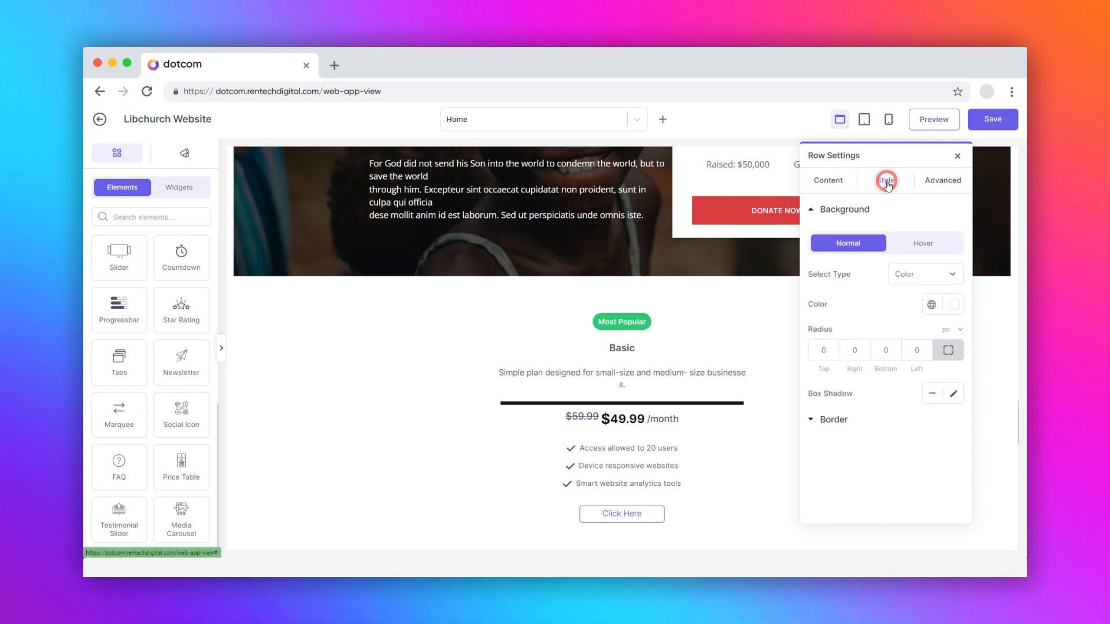
left_click(928, 248)
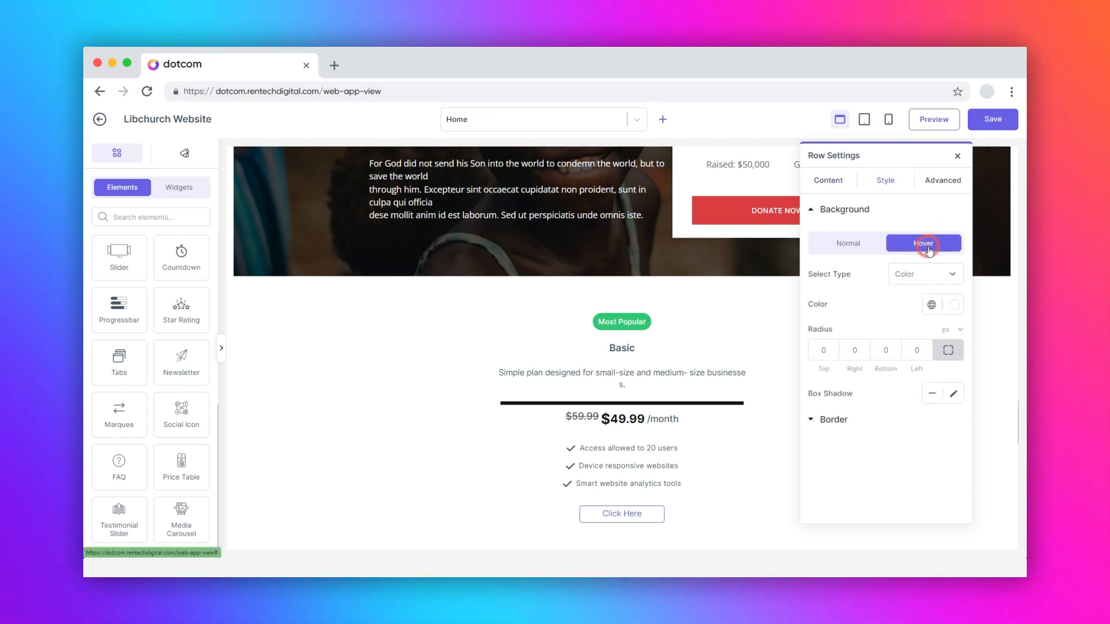
left_click(851, 248)
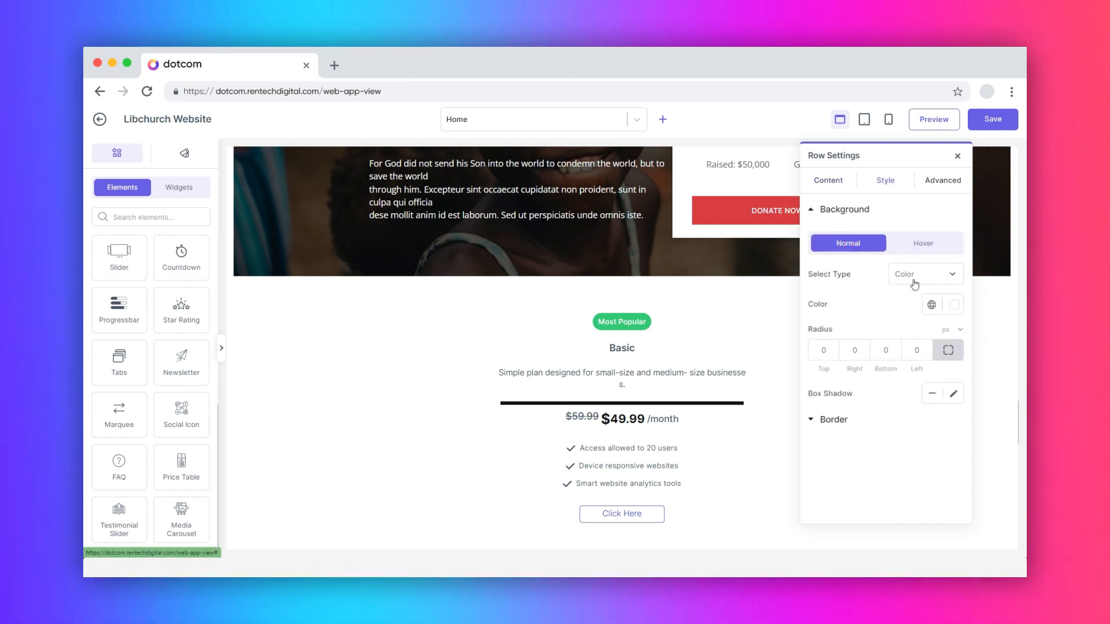
left_click(954, 305)
left_click(956, 306)
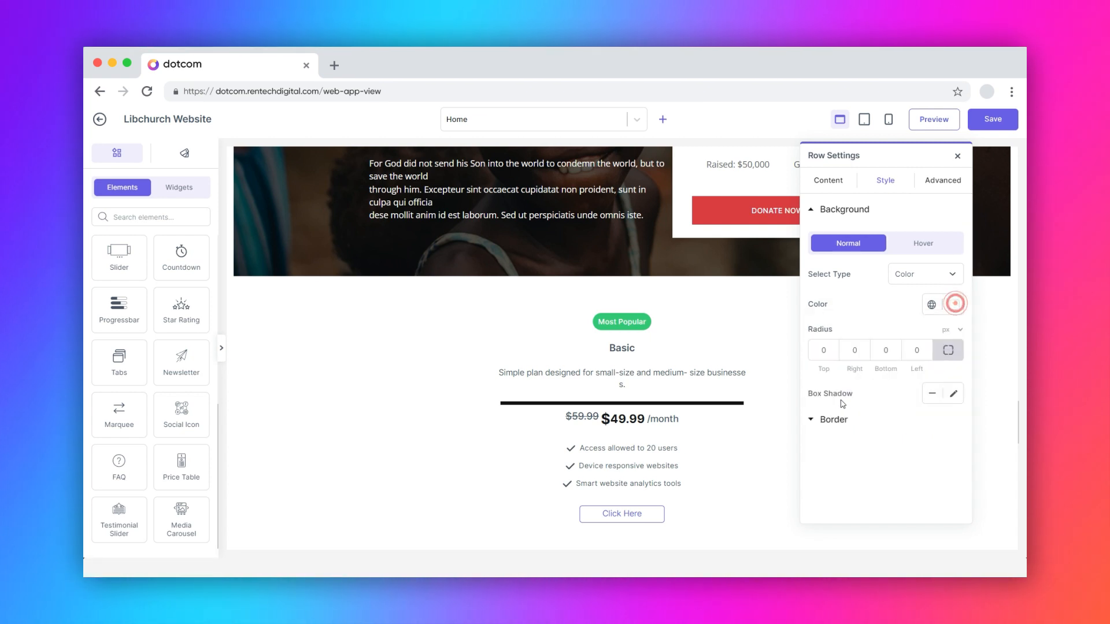
left_click(835, 419)
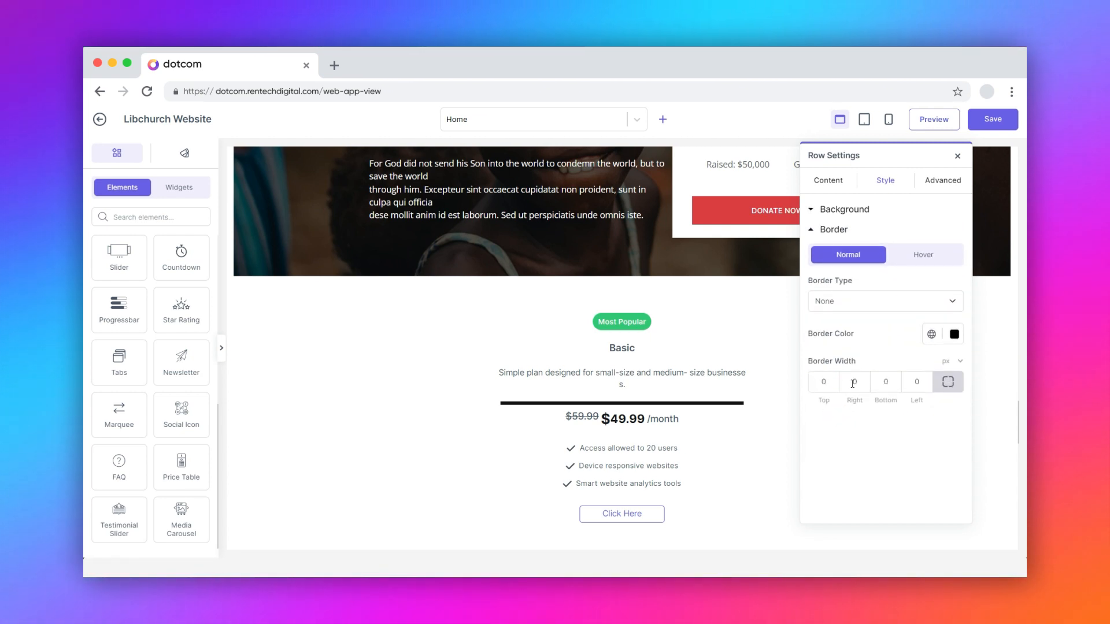
Step: Examine the row's advanced settings: margin, padding, sticky, Z-Index, CSS ID and CSS Classes
left_click(943, 182)
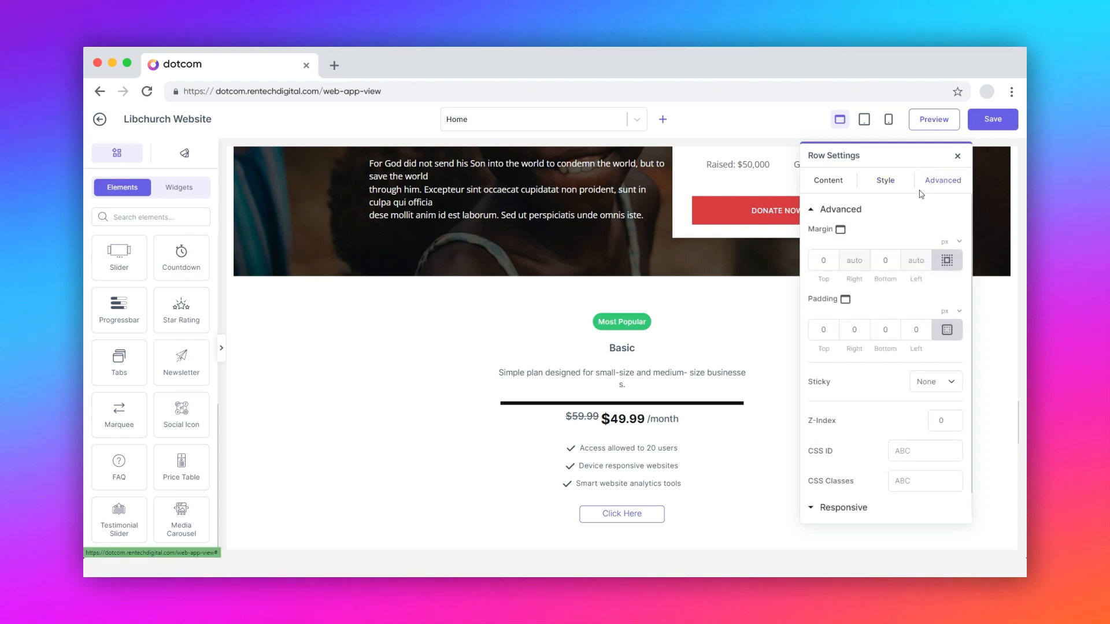
left_click(822, 259)
left_click(853, 327)
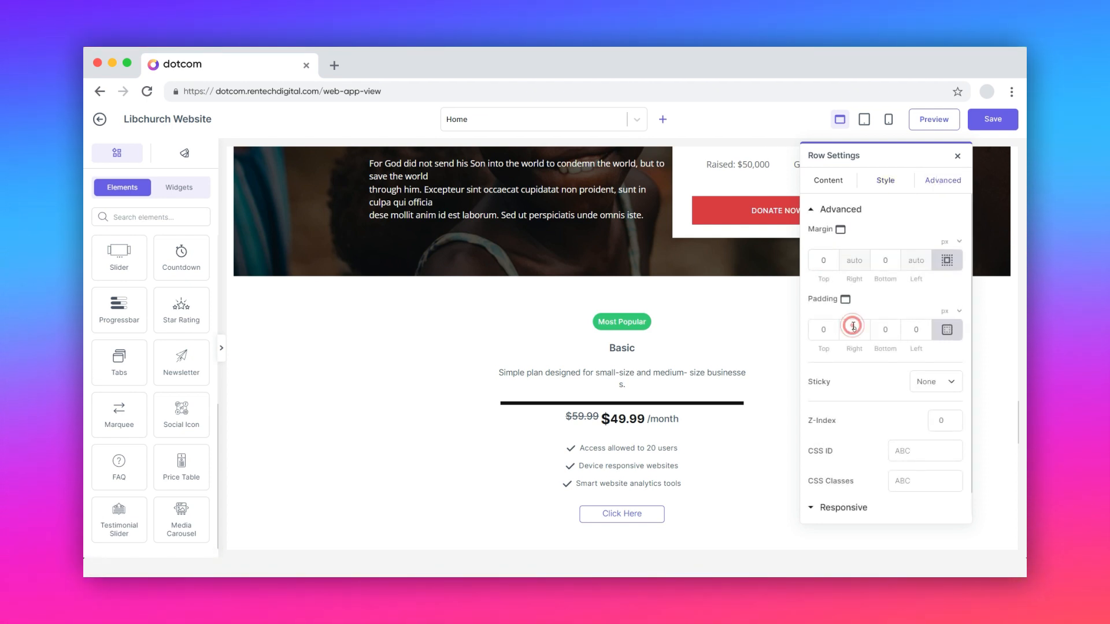
left_click(902, 450)
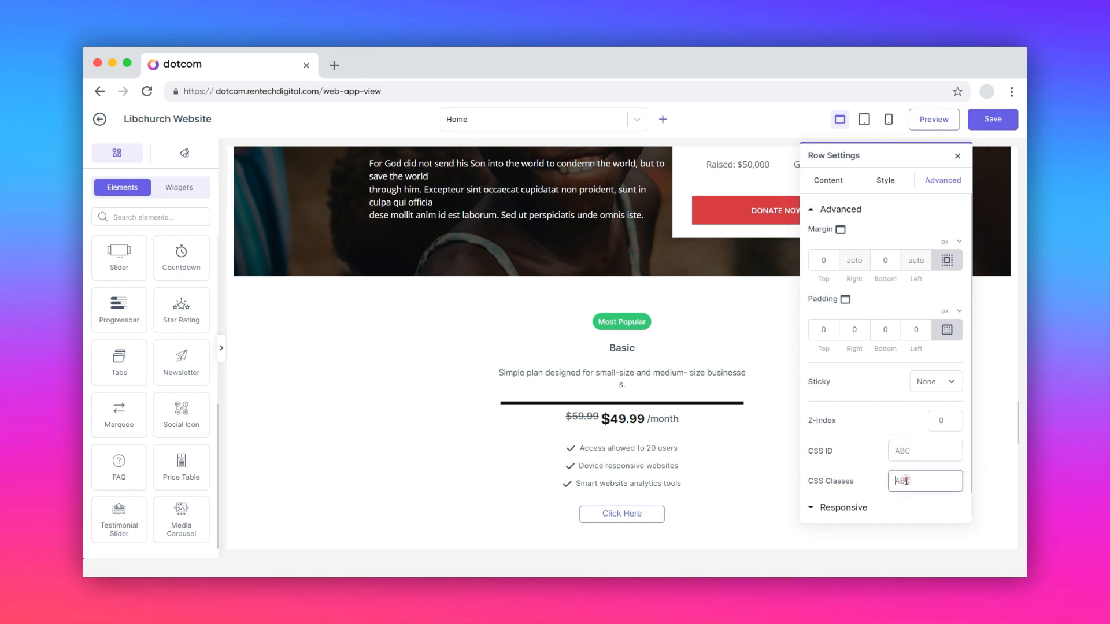
left_click(905, 481)
Step: Turn on column reversing for both mobile and tablet in the row's responsive settings
scroll(867, 477, "down", 1)
left_click(842, 483)
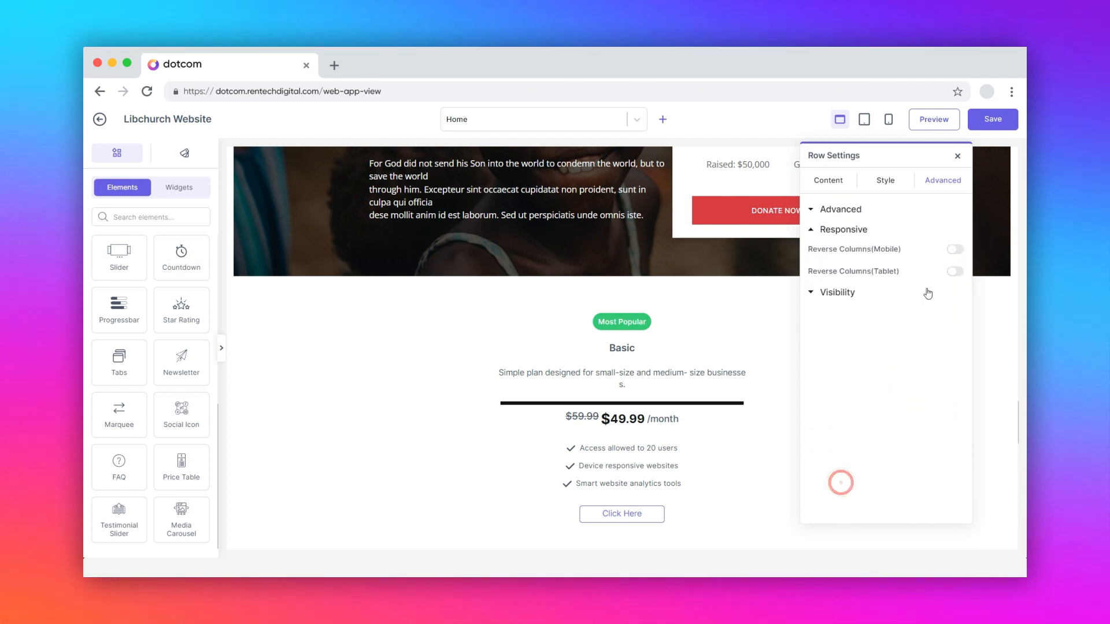
left_click(955, 272)
Step: Try hiding the row on desktop, tablet portrait and mobile portrait, and switch all three options back off
left_click(842, 293)
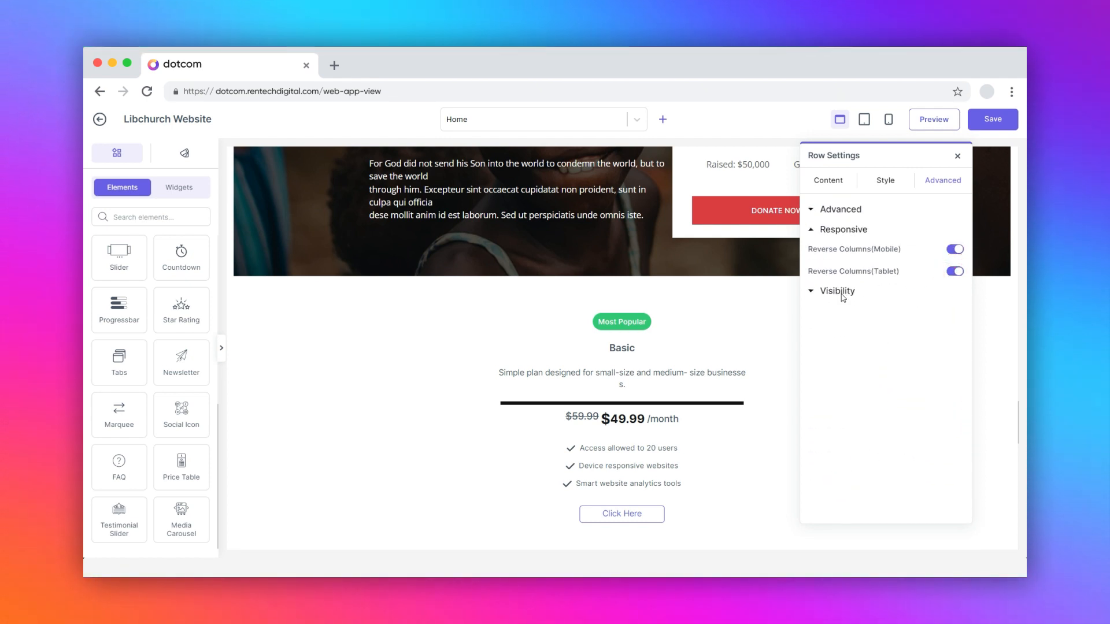
left_click(957, 297)
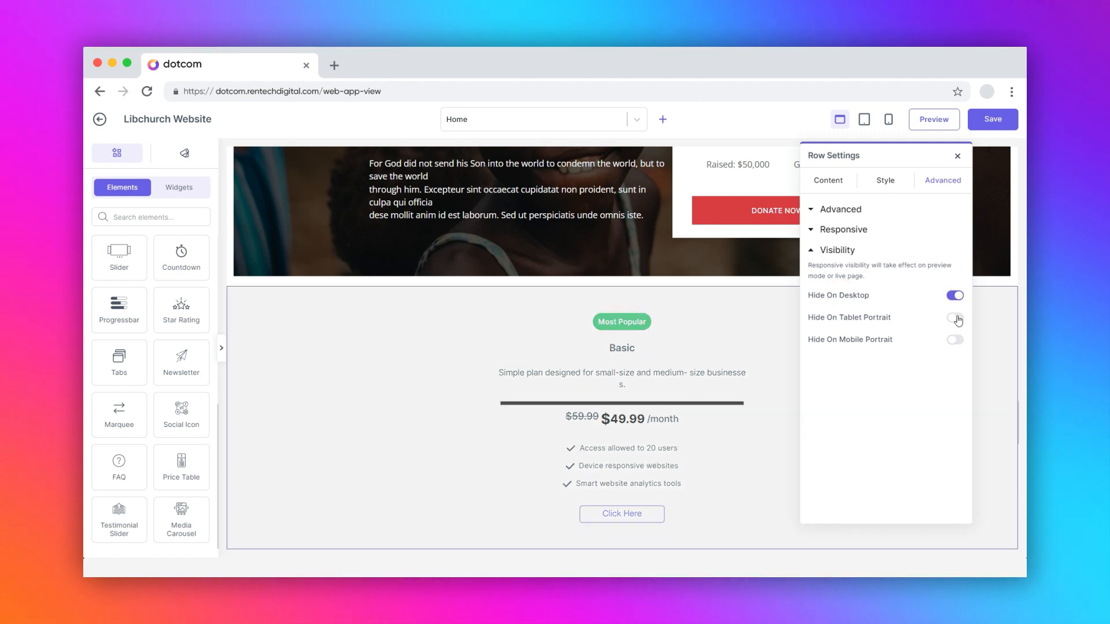
left_click(957, 341)
left_click(957, 341)
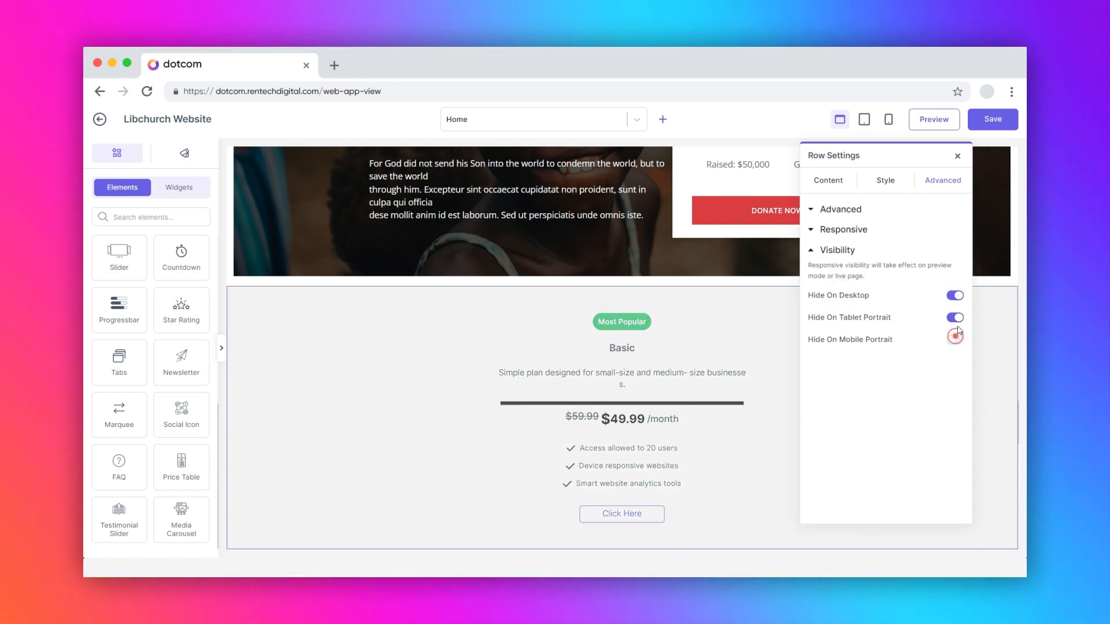
left_click(955, 317)
left_click(956, 296)
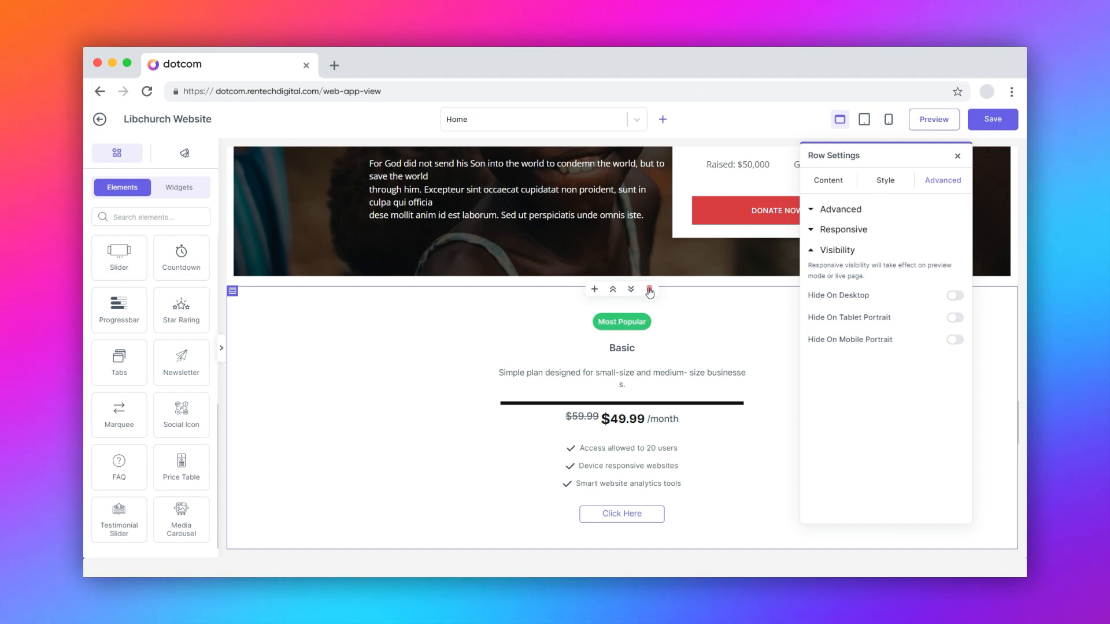
Step: Open the options of the section containing the price table and save the Home page
left_click(231, 291)
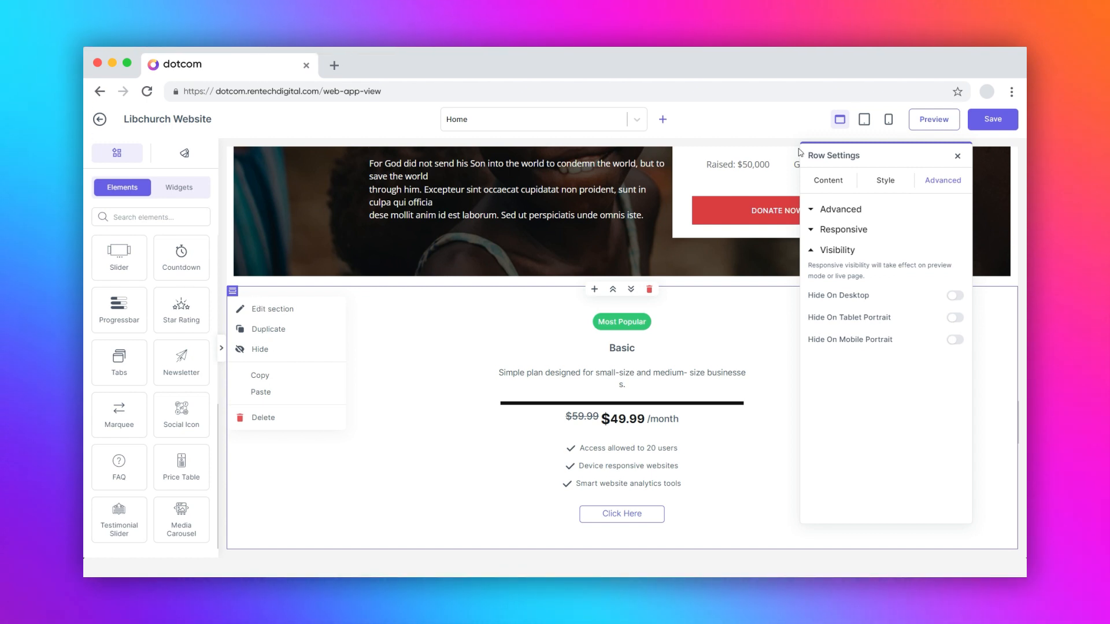
left_click(989, 120)
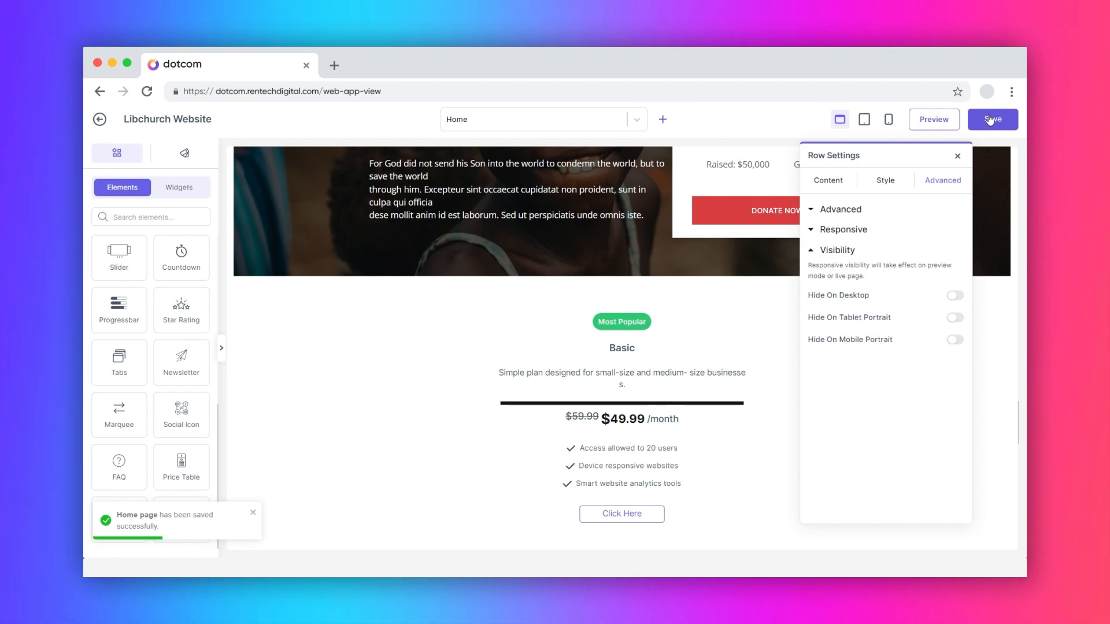
Step: Preview the page and examine the Basic, Starter and Pro price tables under Marketing plans and pricing
left_click(929, 120)
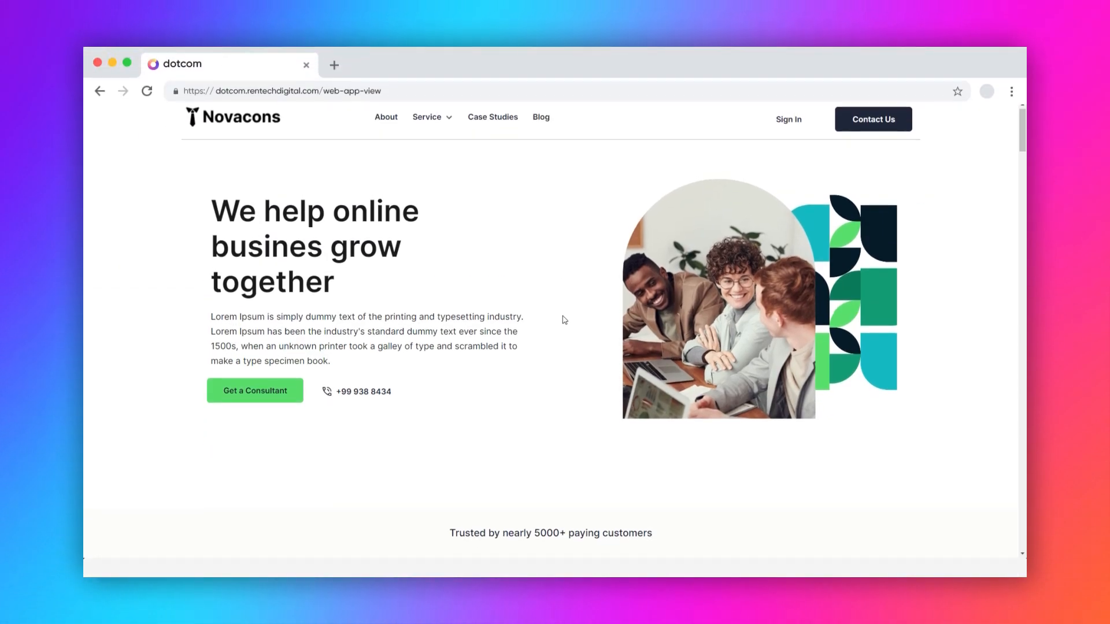
scroll(564, 320, "down", 20)
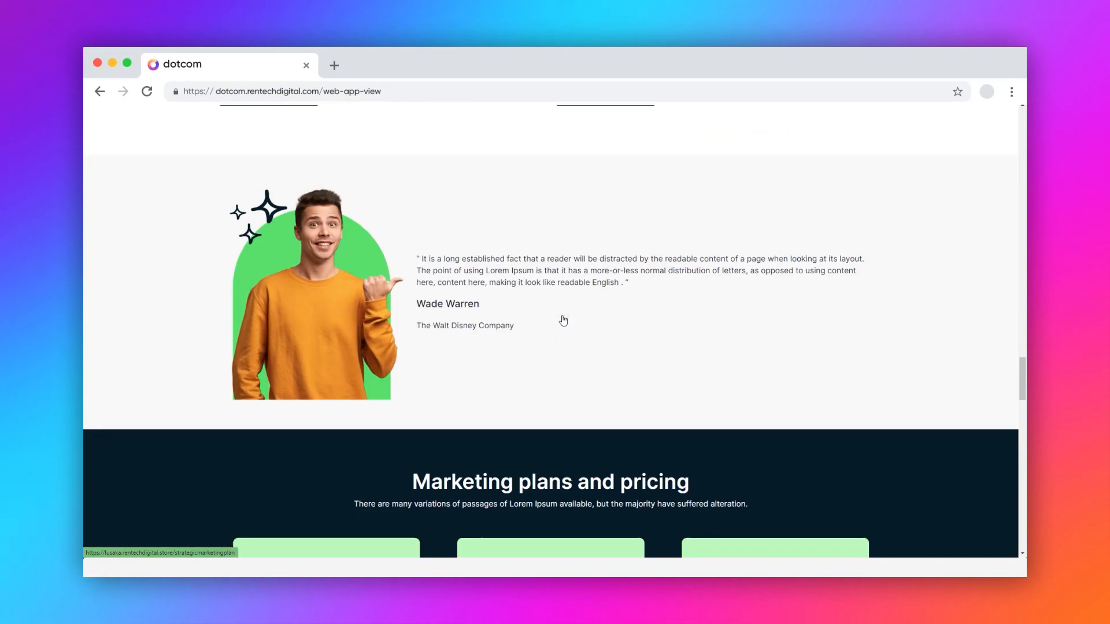
scroll(564, 320, "down", 7)
scroll(563, 316, "up", 2)
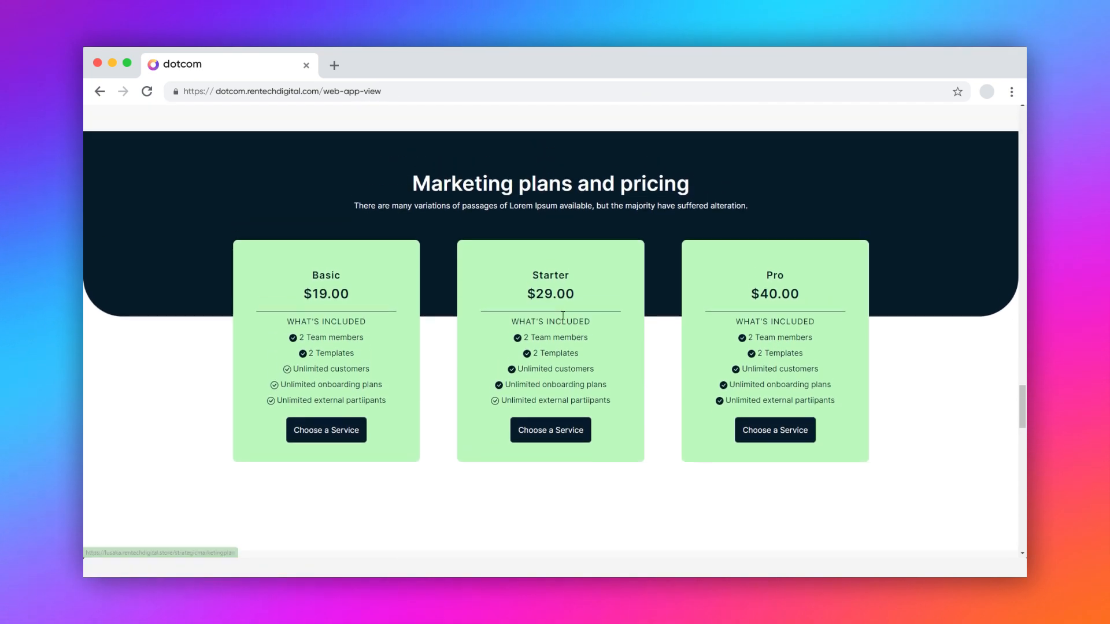
left_click_drag(315, 279, 362, 350)
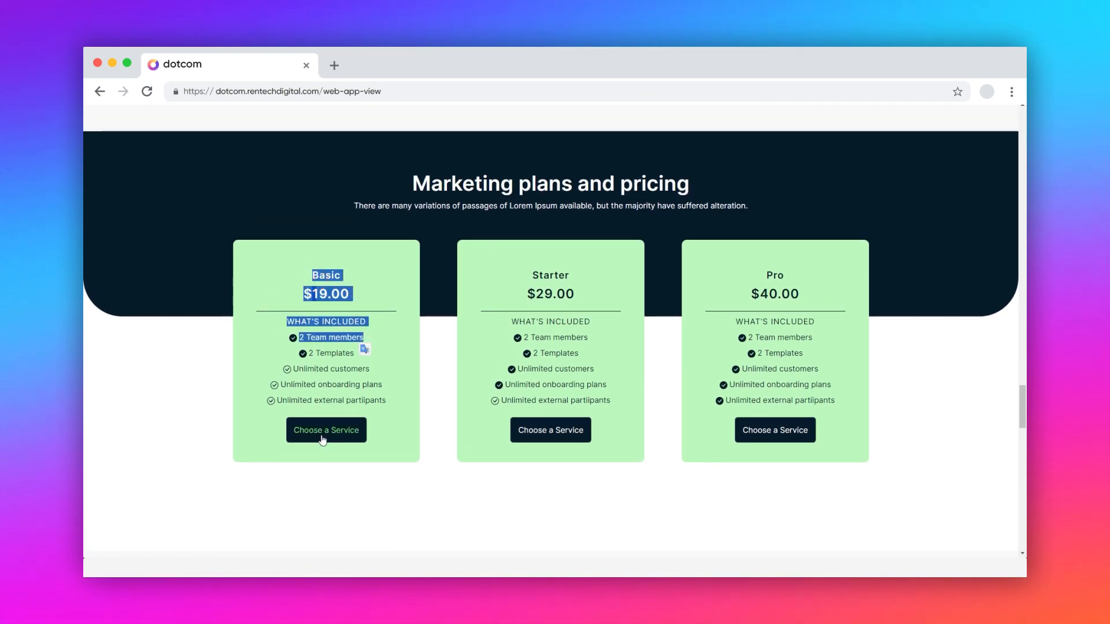
left_click(357, 483)
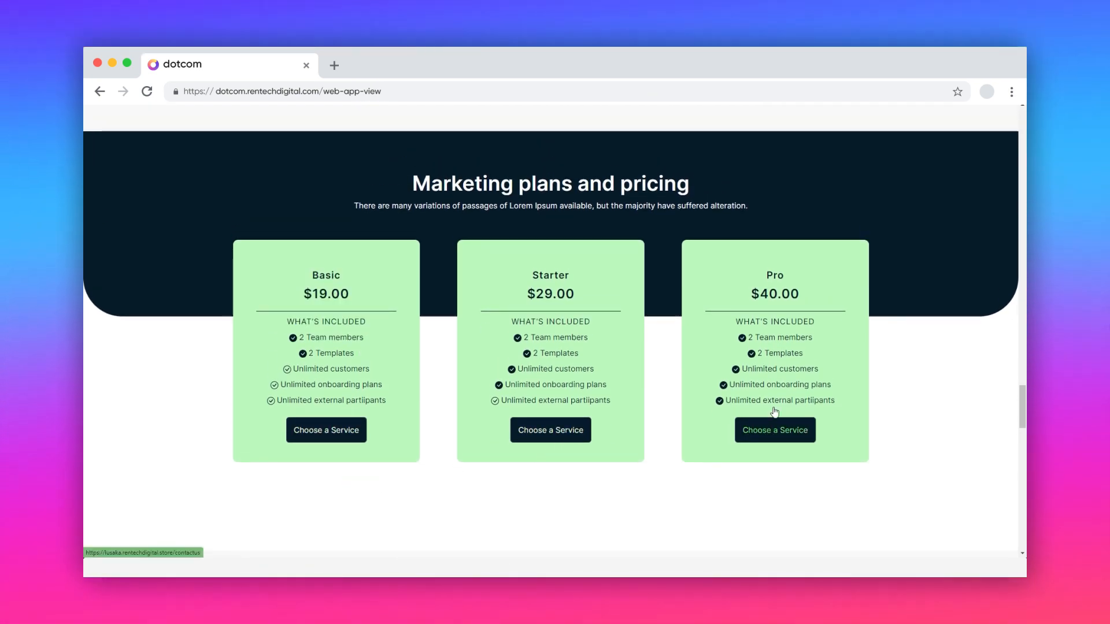